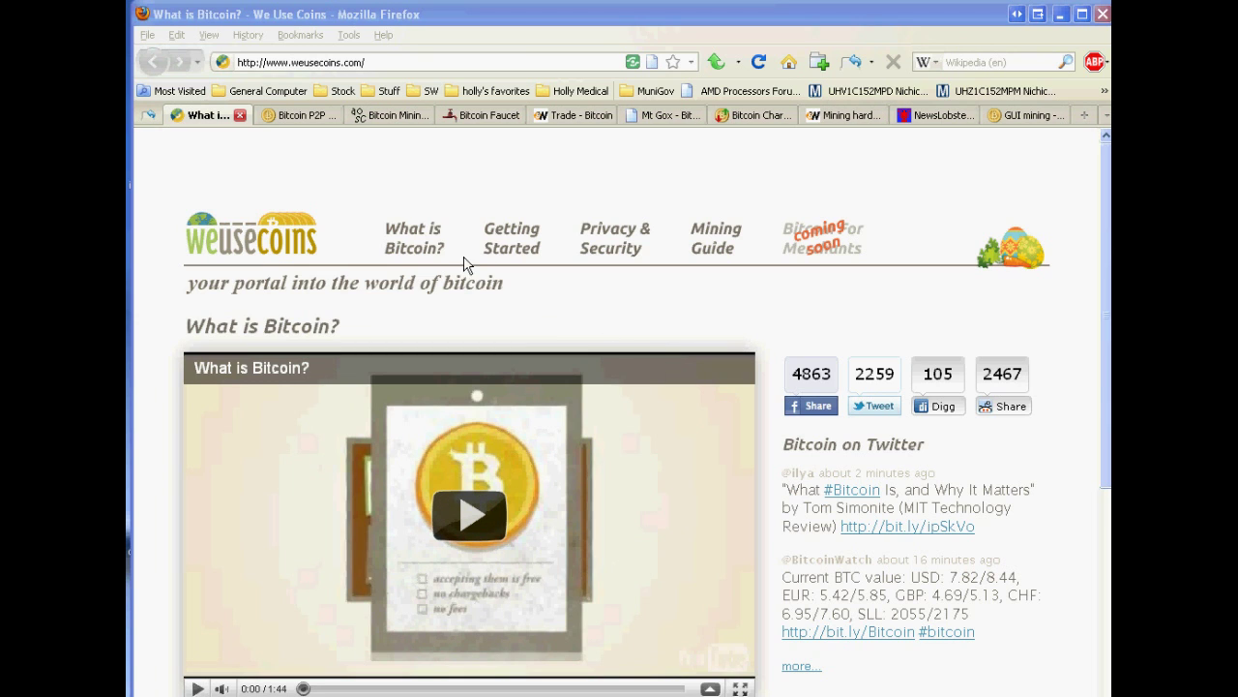
On the bitcoin.org tab, start the 'Windows (exe)' download of bitcoin-0.3.21-win32-setup.exe
click(274, 123)
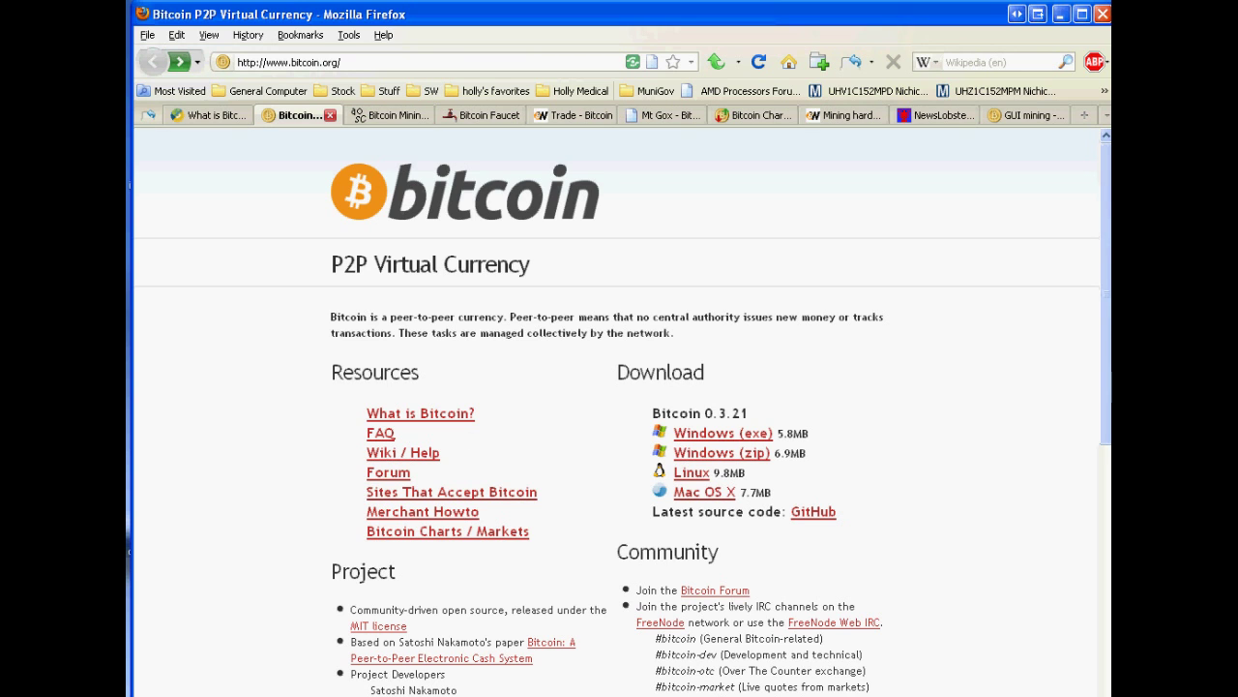
click(727, 440)
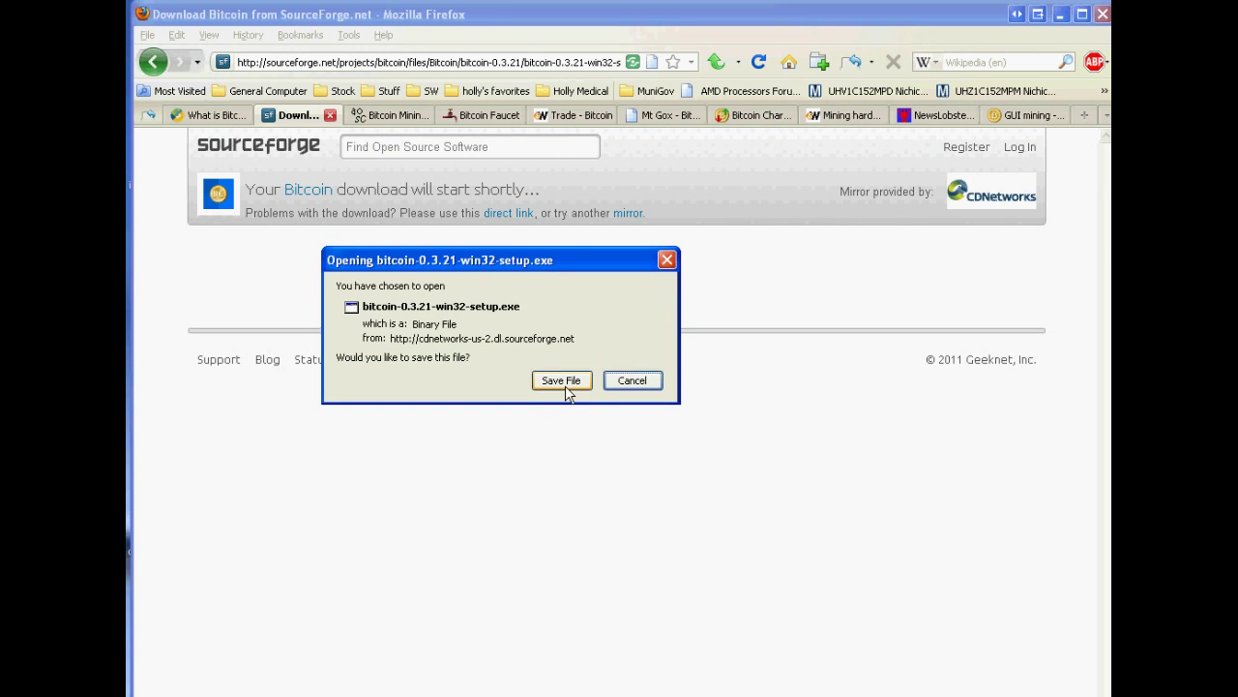
Save bitcoin-0.3.21-win32-setup.exe to the Utilities folder, replacing the older copy
click(565, 386)
click(563, 356)
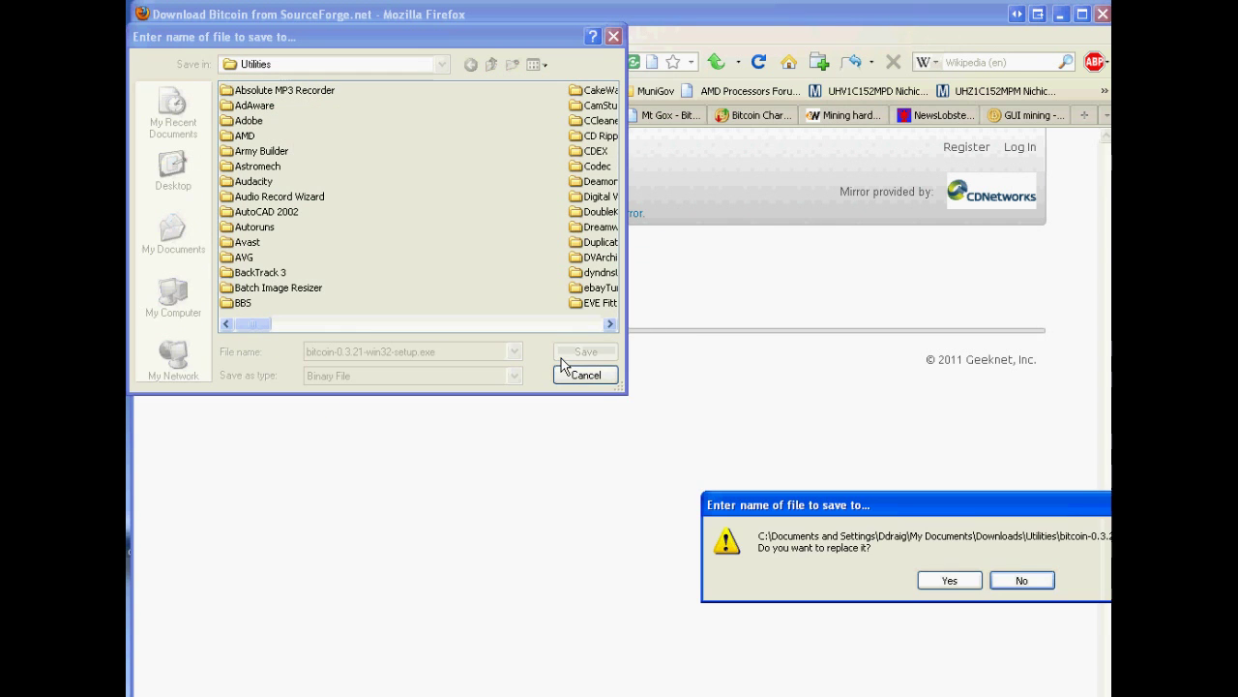
click(945, 581)
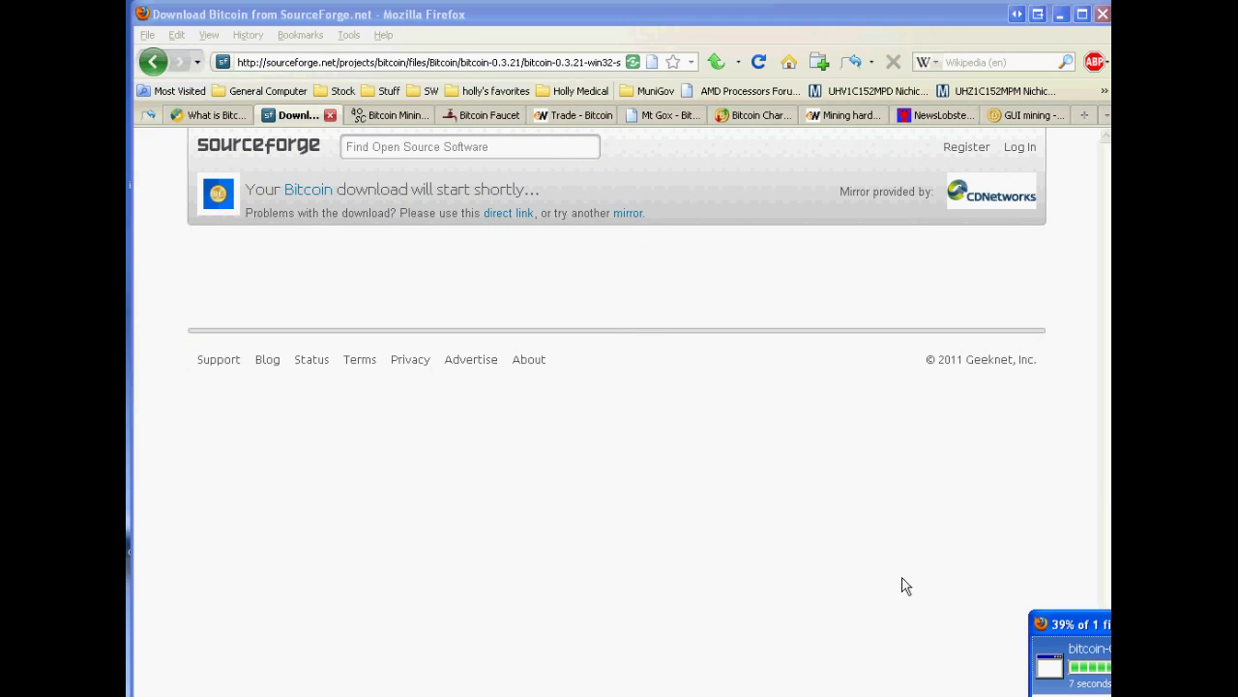
Run the downloaded installer from the Downloads window, then cancel its setup wizard
click(1083, 624)
drag(882, 557, 687, 458)
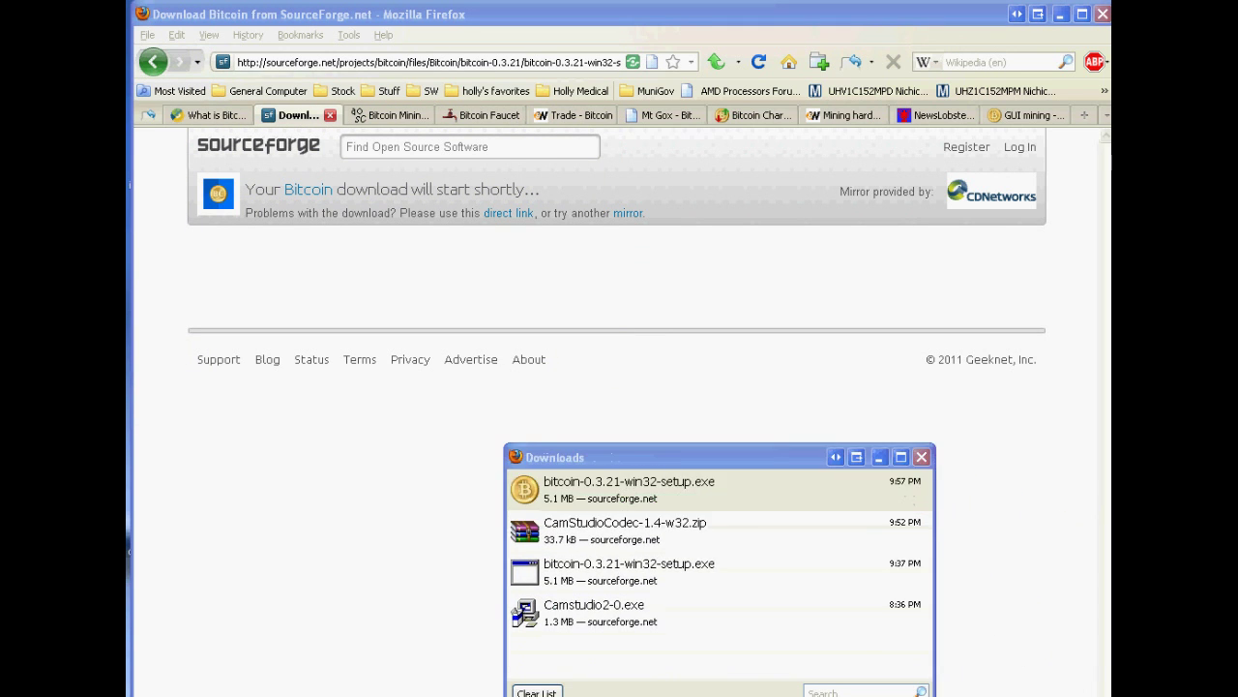
right_click(641, 500)
click(658, 510)
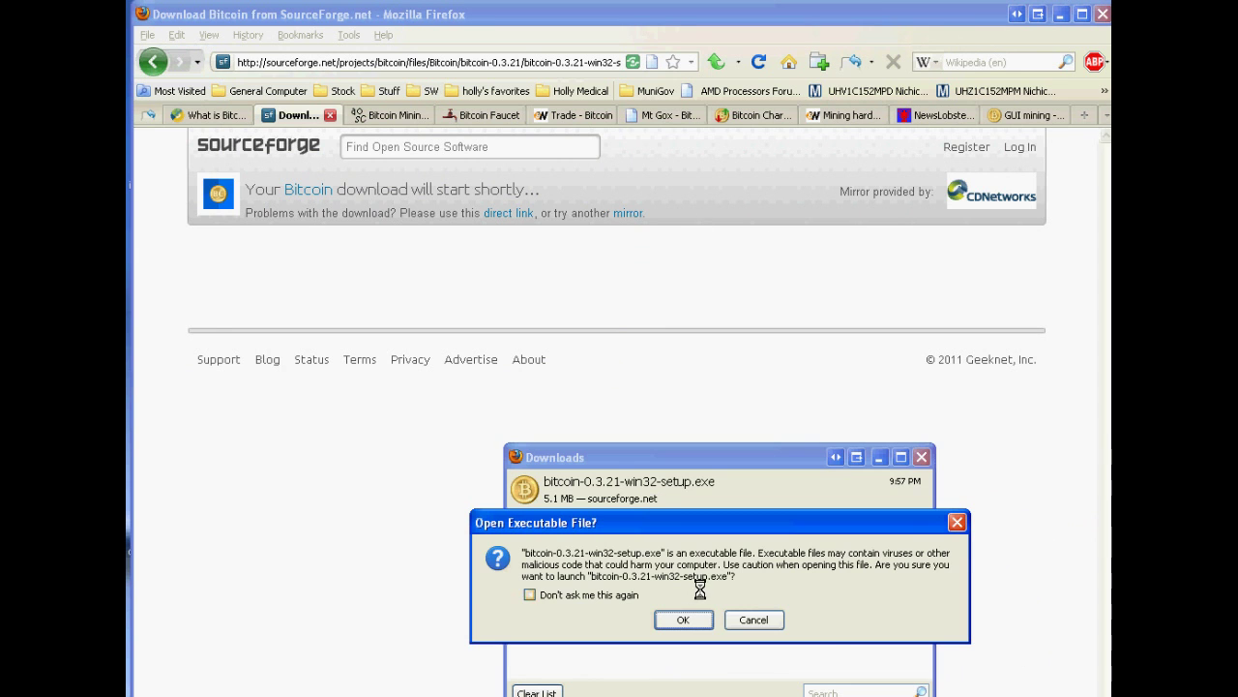
click(697, 621)
click(1039, 547)
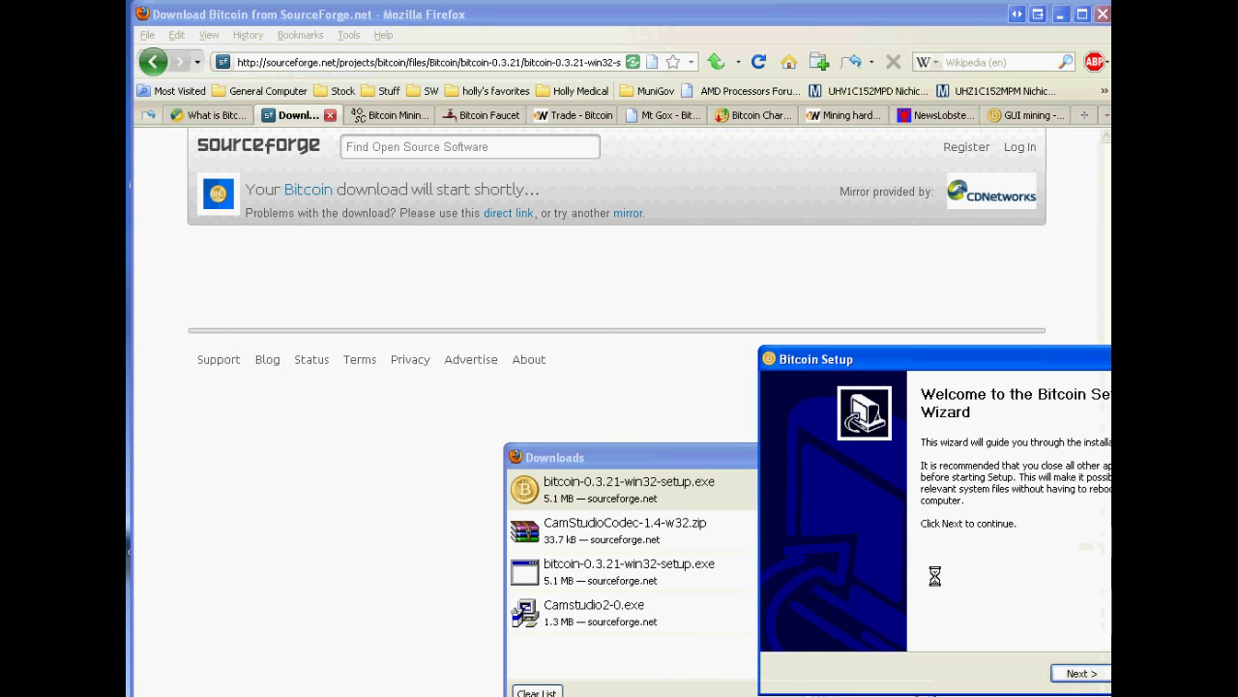
drag(985, 366, 752, 334)
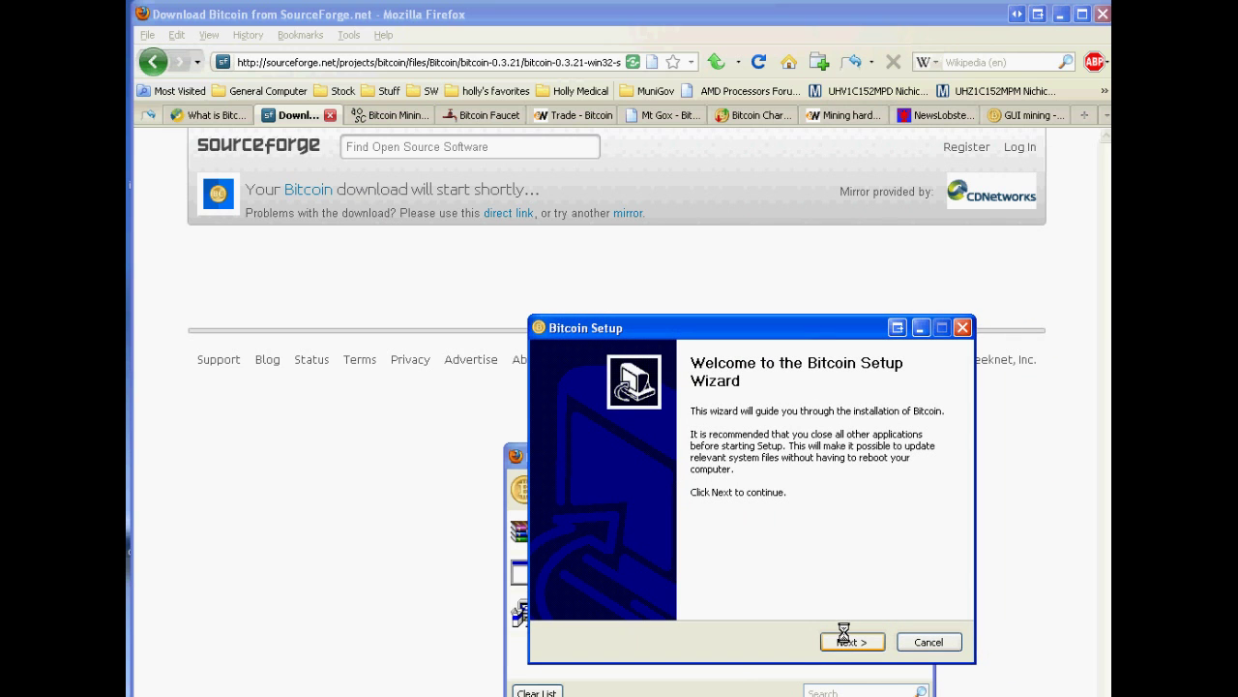
click(926, 641)
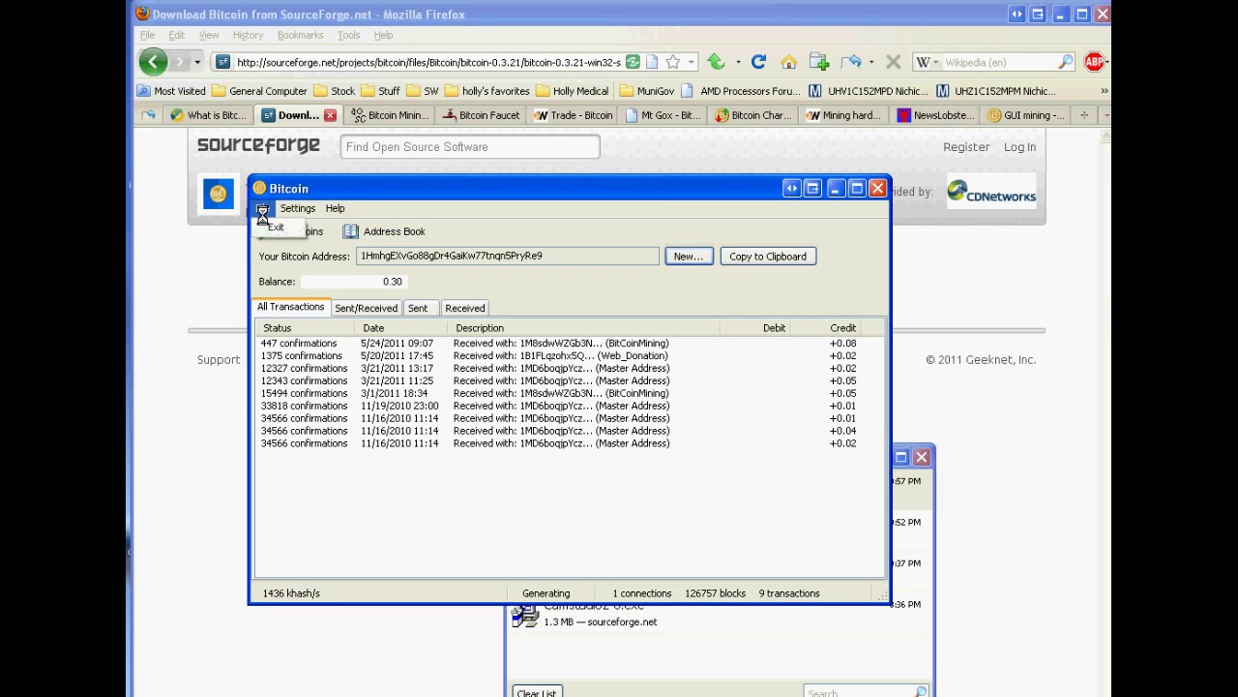
Review the coin generation and tray settings under Settings > Options, then accept with OK
click(282, 210)
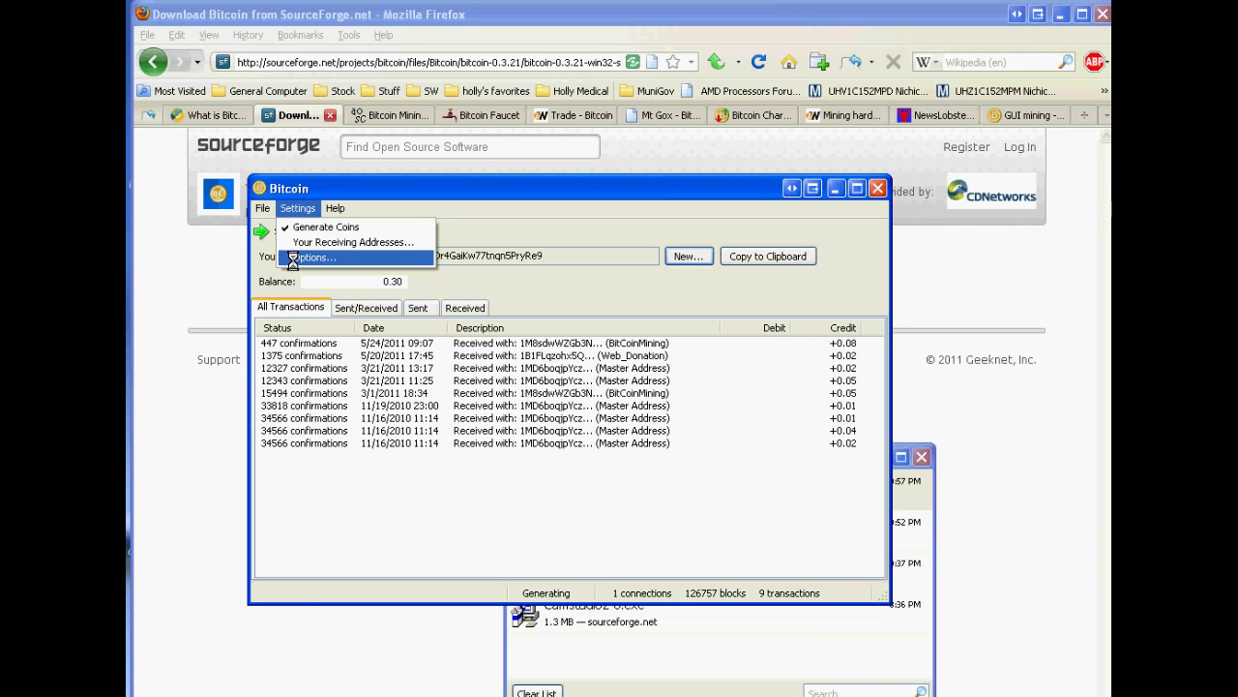
click(307, 256)
drag(844, 389, 483, 348)
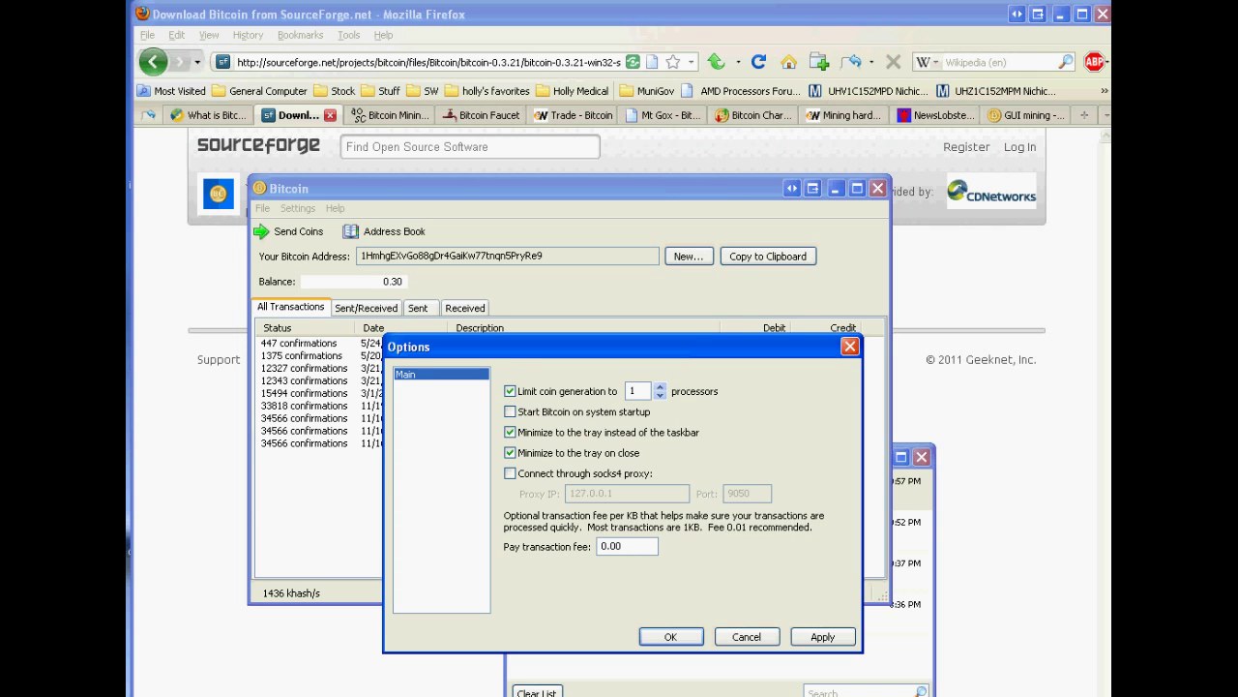
click(670, 636)
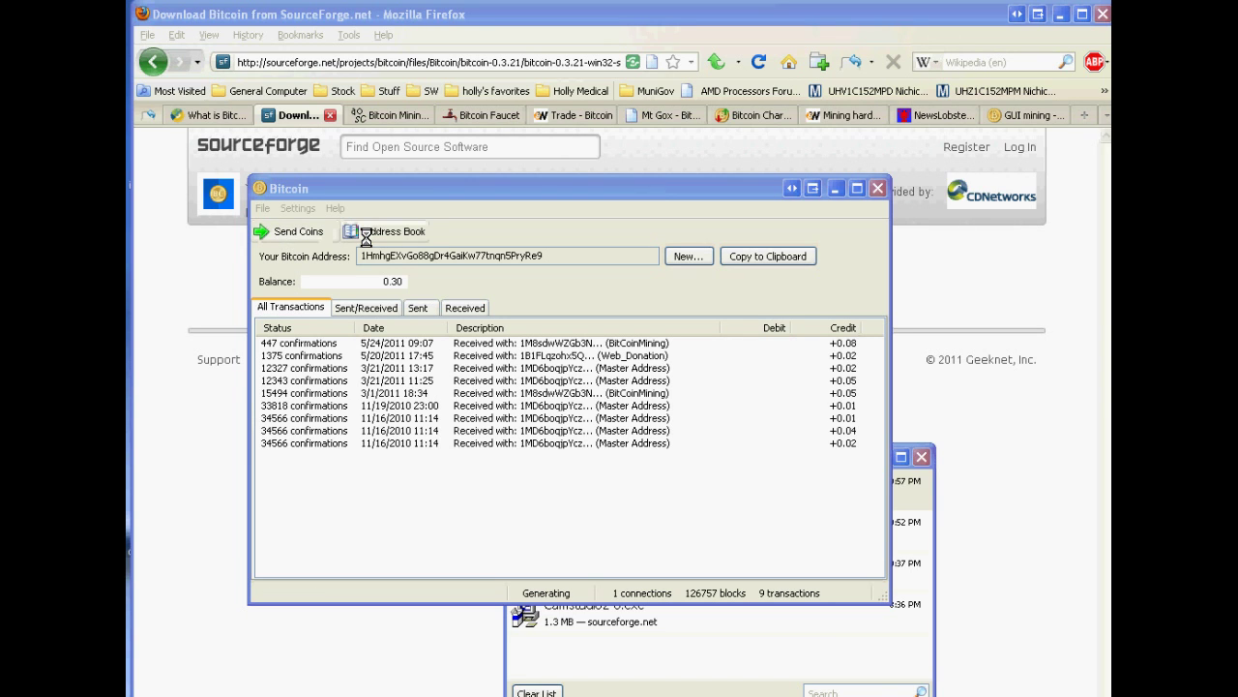
click(305, 232)
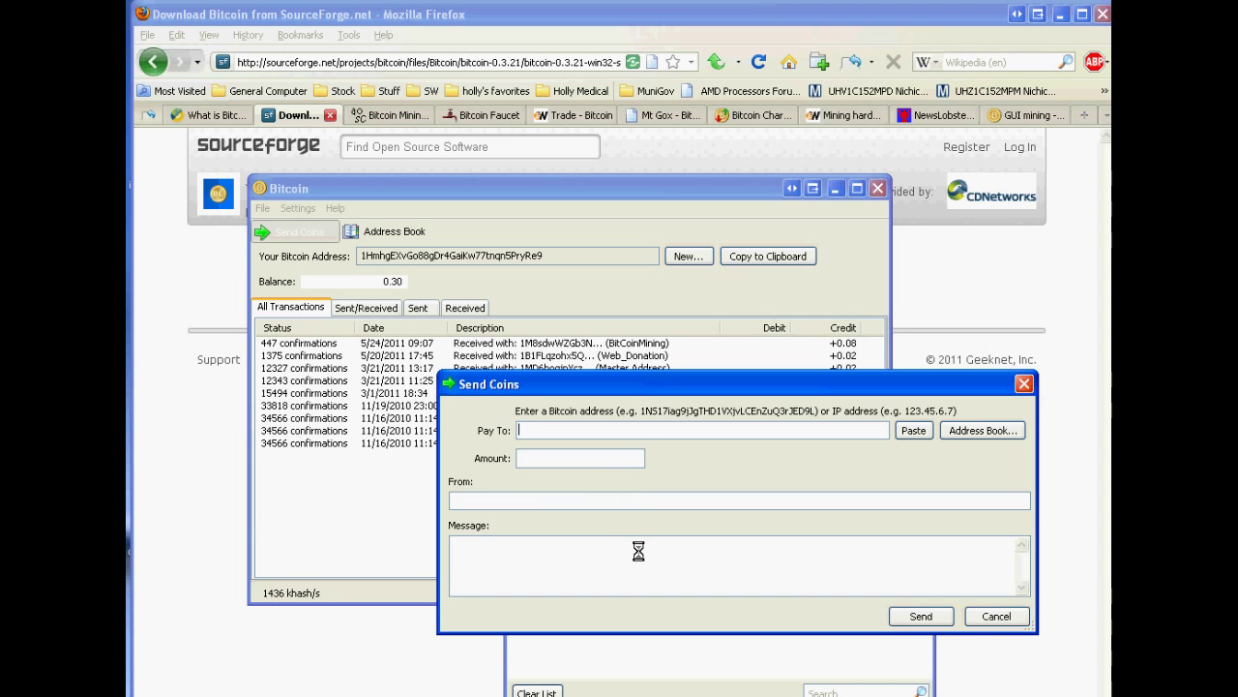
click(996, 617)
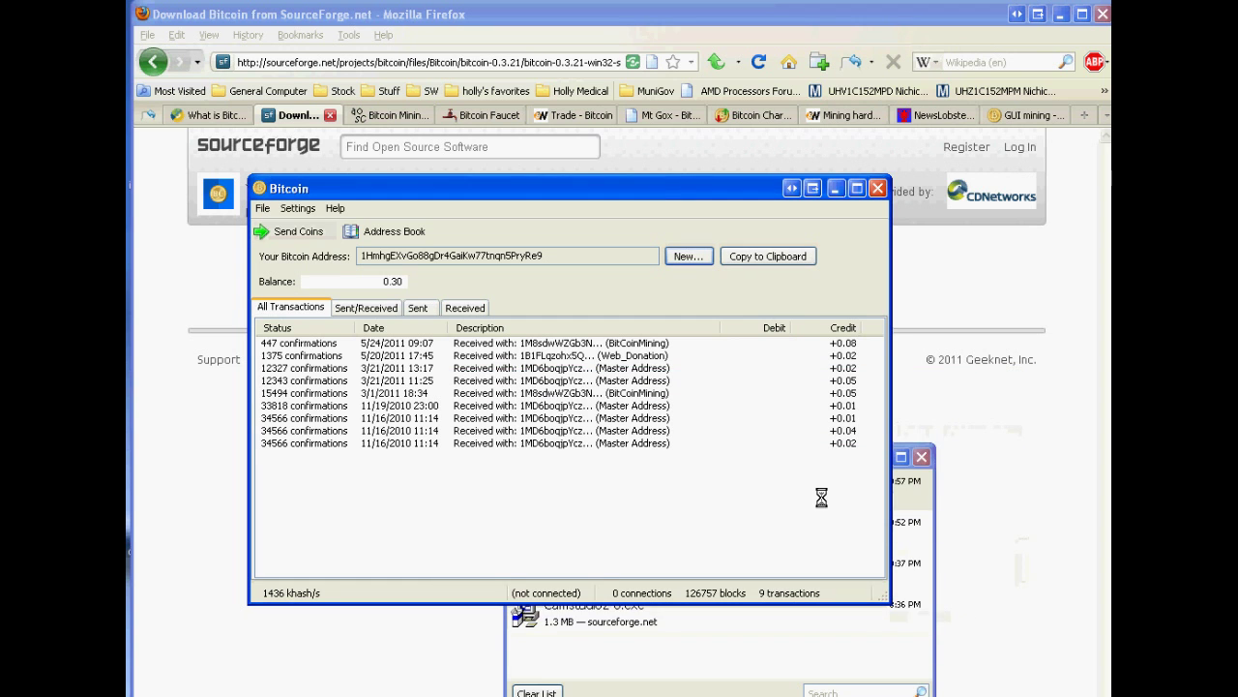
click(363, 232)
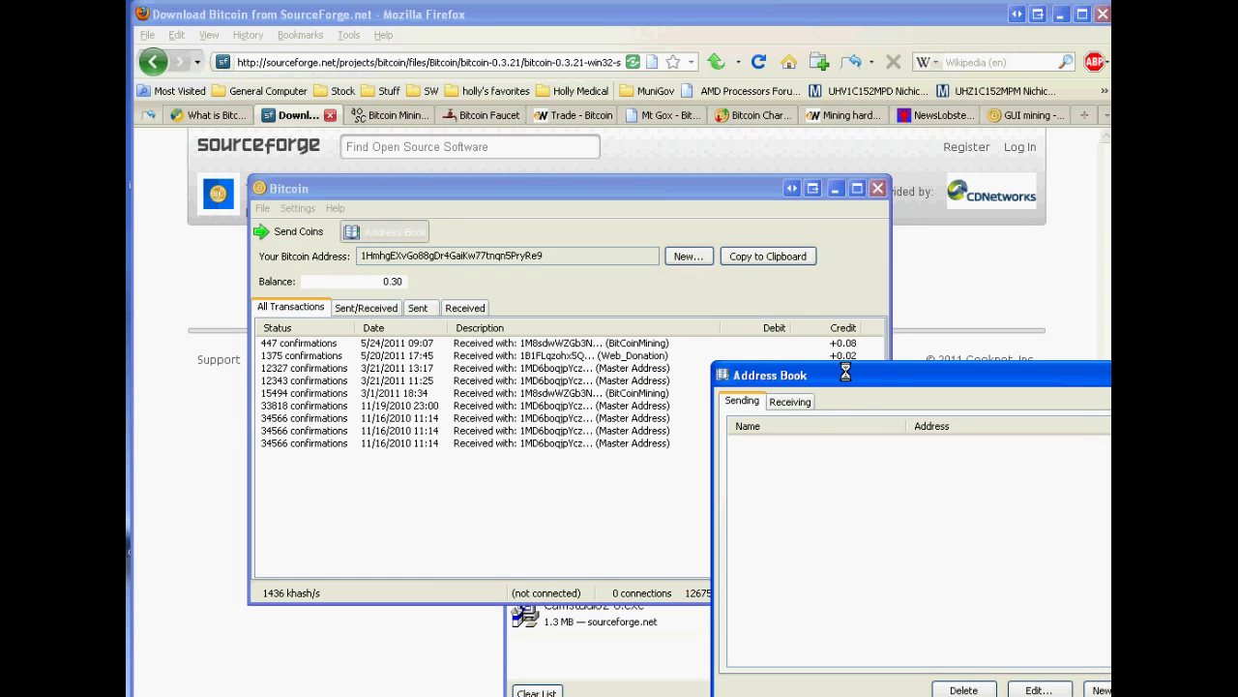
drag(846, 370, 585, 361)
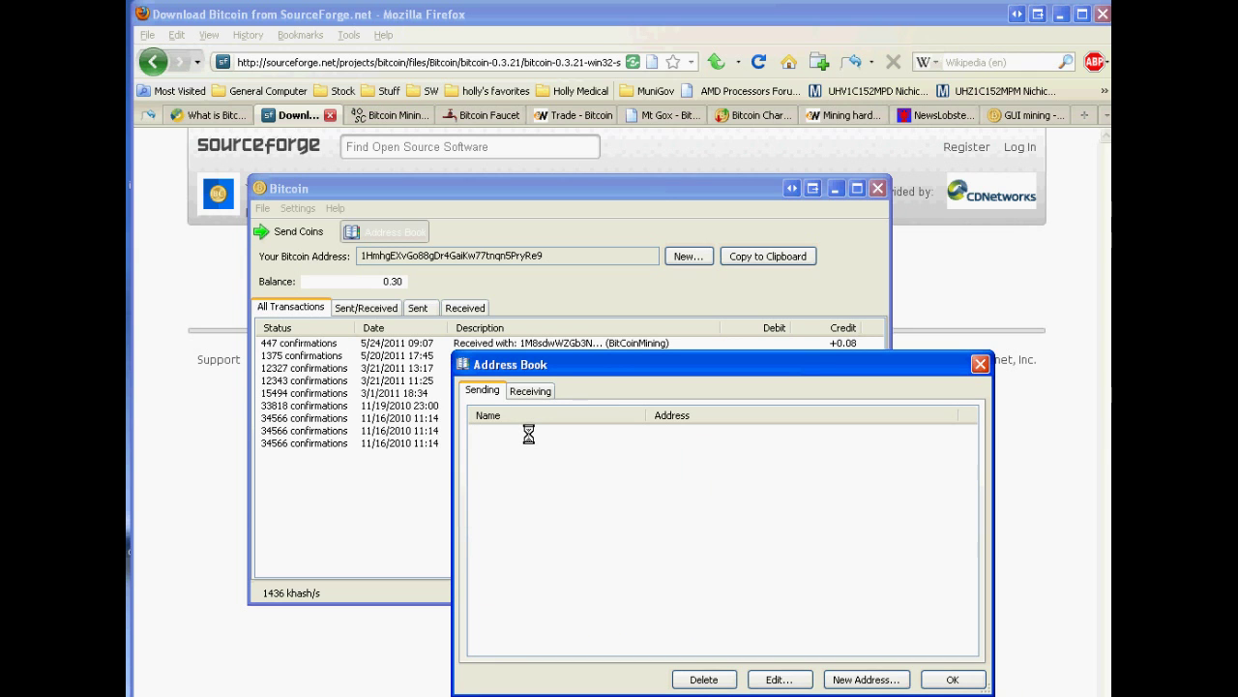
click(528, 391)
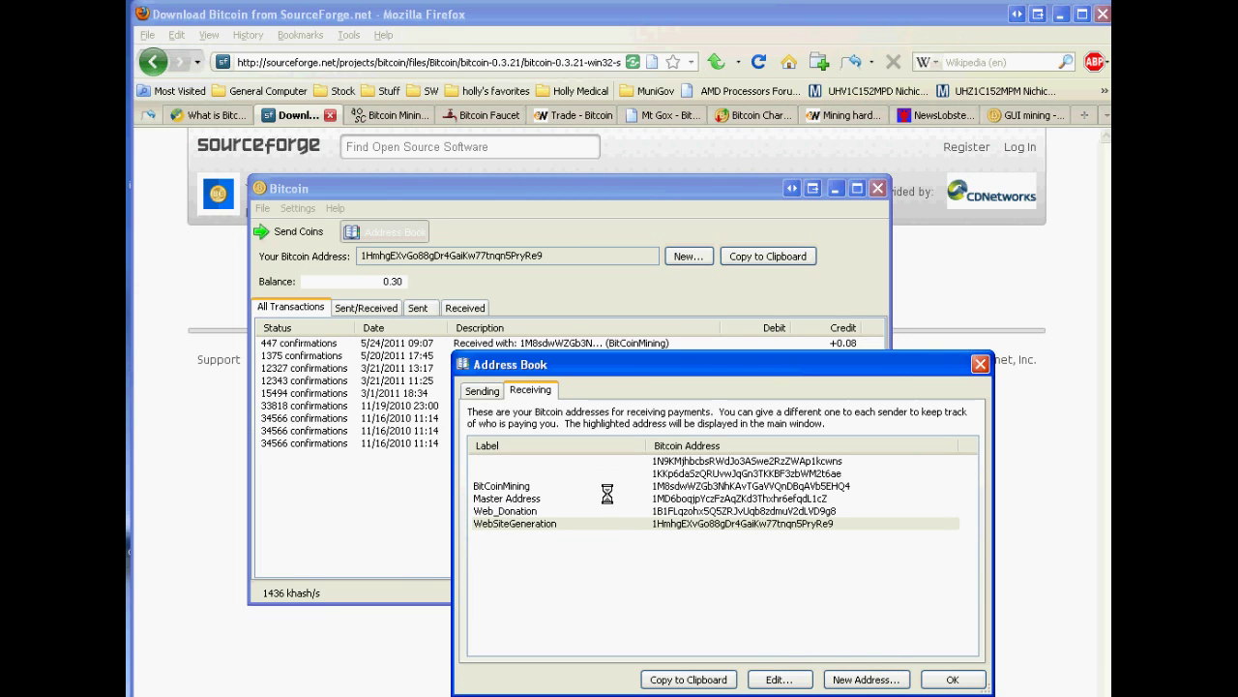
click(951, 680)
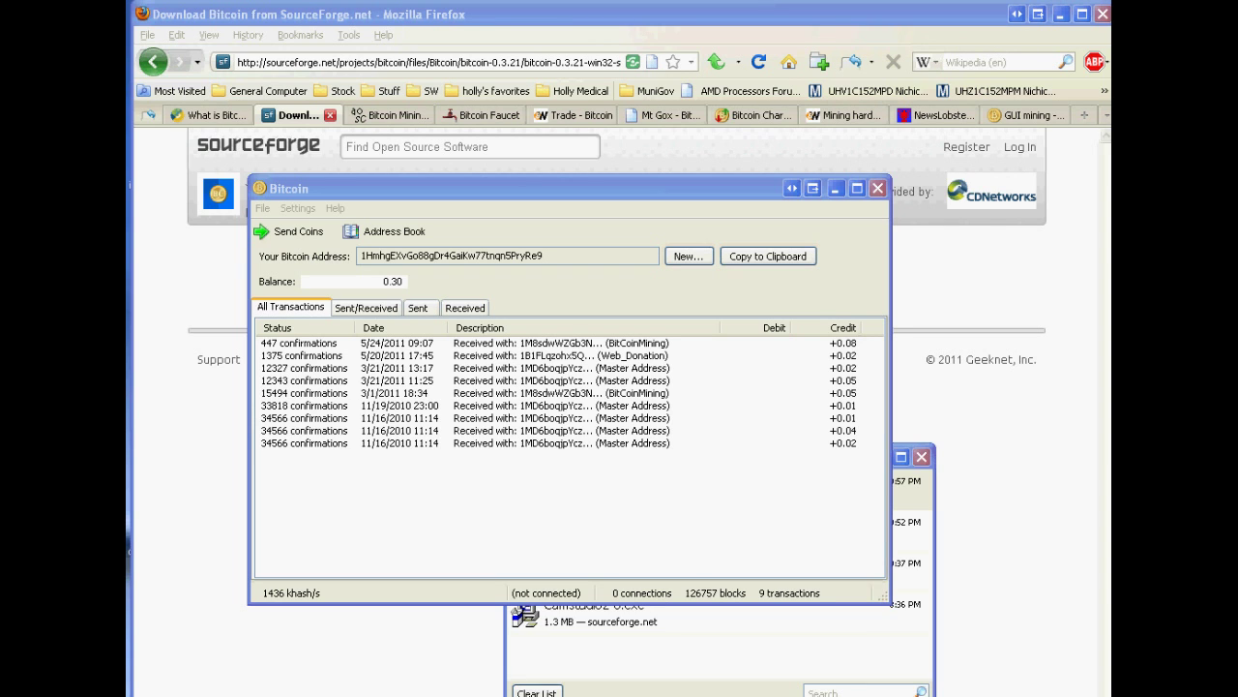
Switch the transaction list to the Sent/Received tab
click(380, 307)
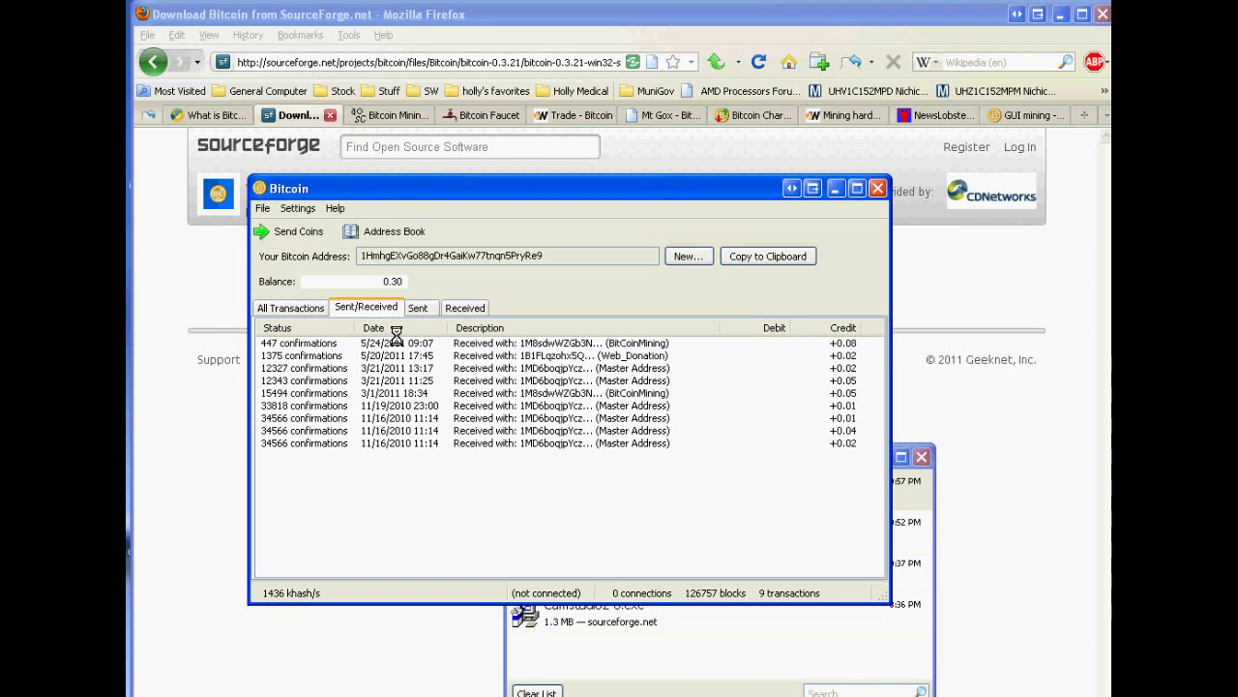
Check the Sent tab, then show the Received tab with the nine incoming credits
click(427, 312)
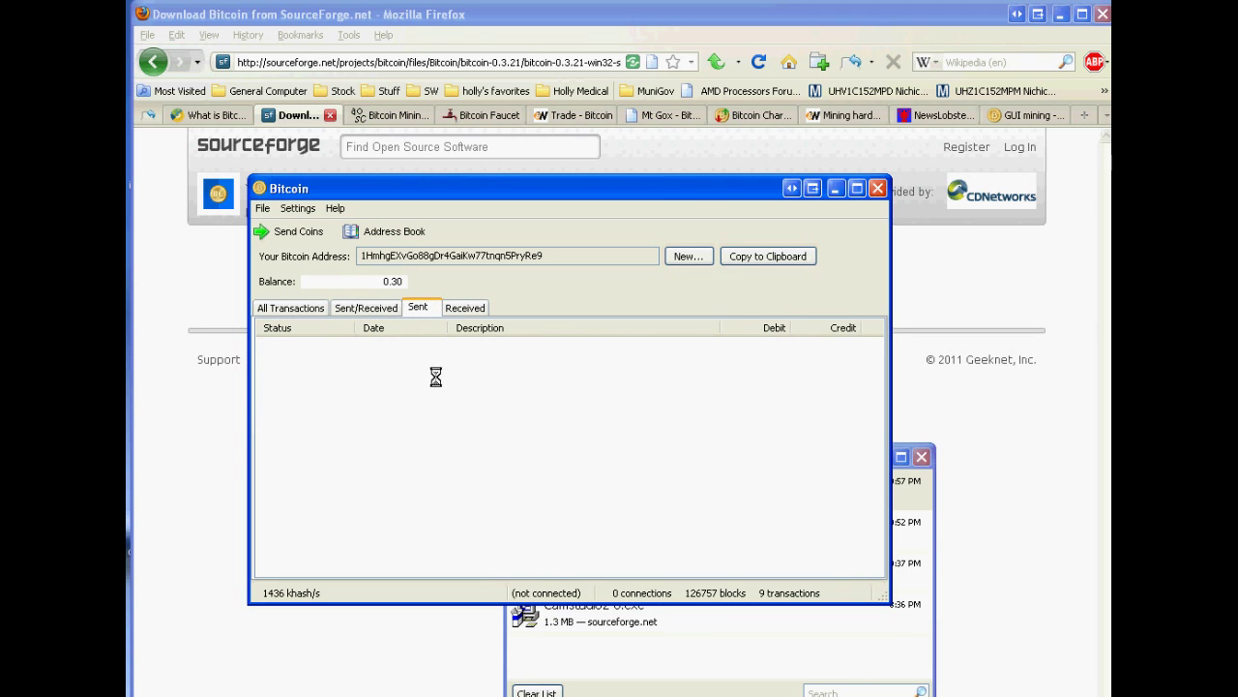
click(463, 307)
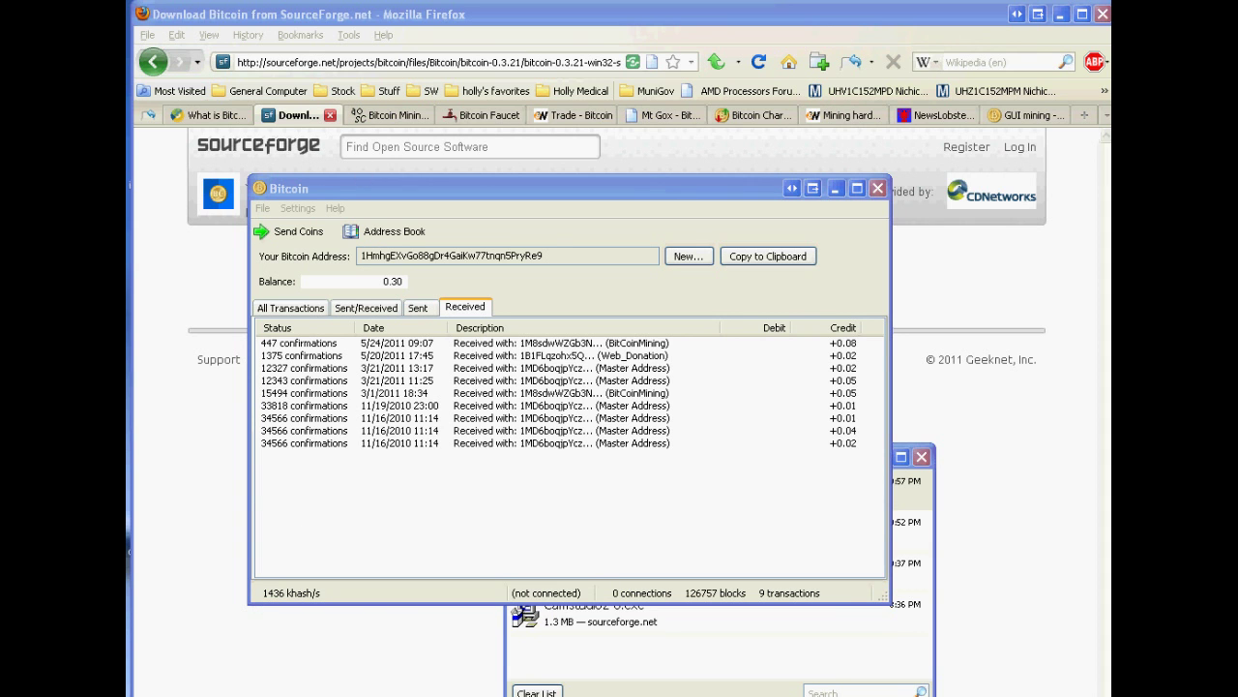
Go to the Alloscomp Bitcoin Mining Calculator tab and put the cursor in the Hash Rate field
click(391, 115)
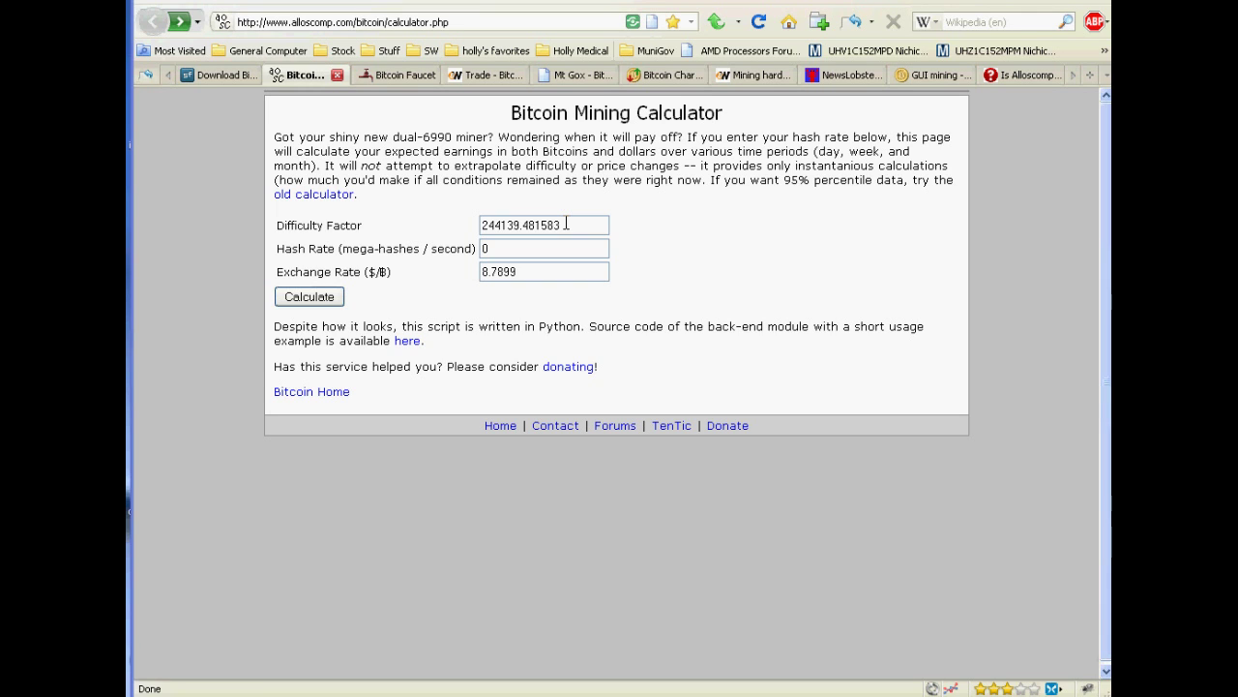
click(566, 247)
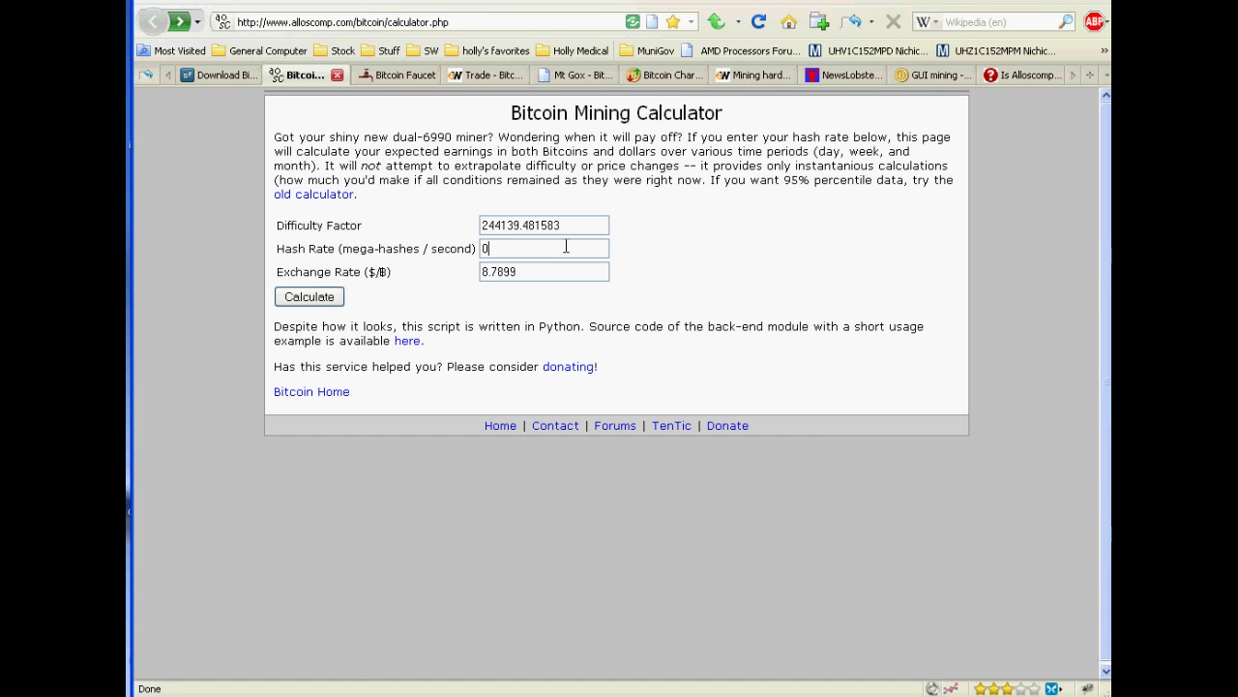
click(564, 272)
click(561, 251)
Calculate earnings for a 1.4 MH/s hash rate: about $0.05 daily and $1.54 monthly
key(BackSpace)
text(1.4)
click(327, 300)
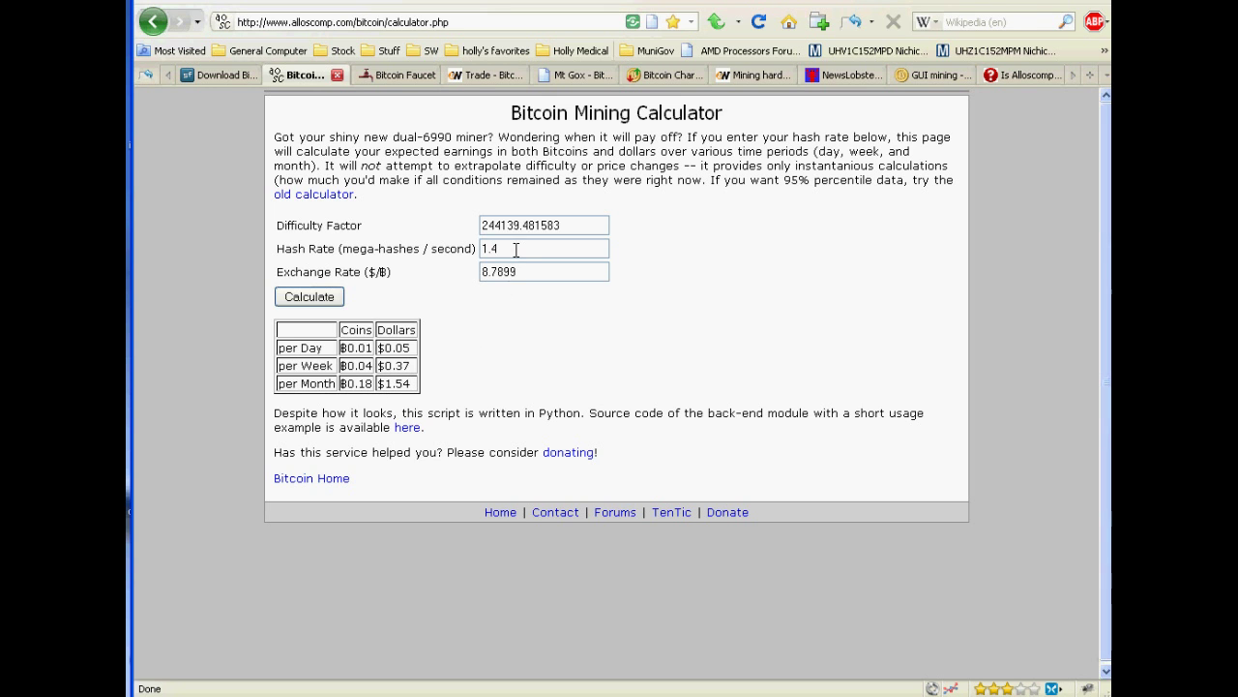
drag(516, 249, 481, 248)
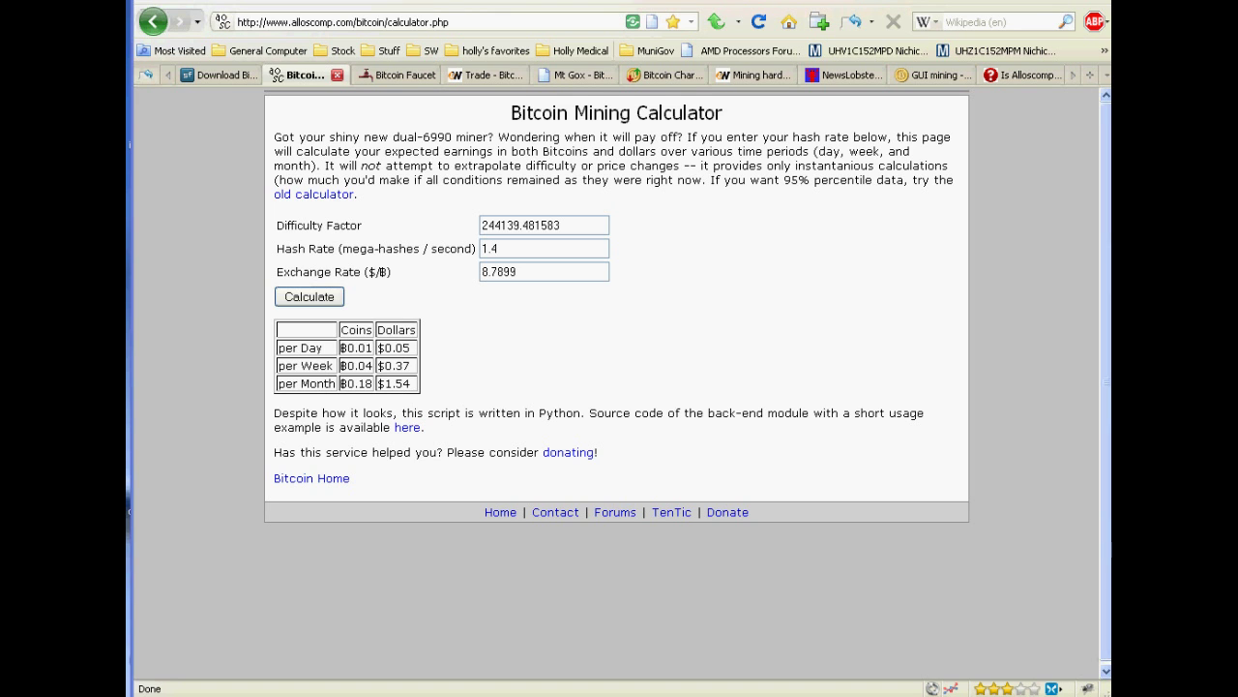
Change the hash rate to 86 and recalculate: ฿0.35 ($3.11) daily, ฿10.77 ($94.67) monthly
drag(513, 249, 477, 248)
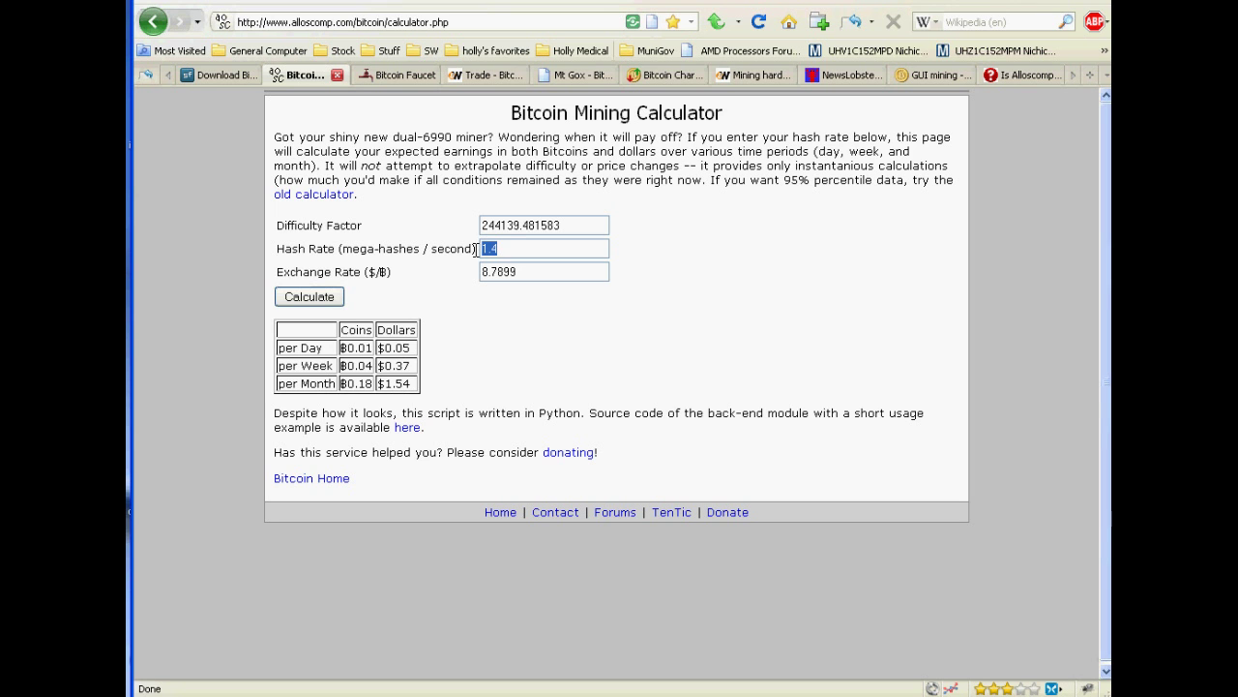
text(86)
click(334, 300)
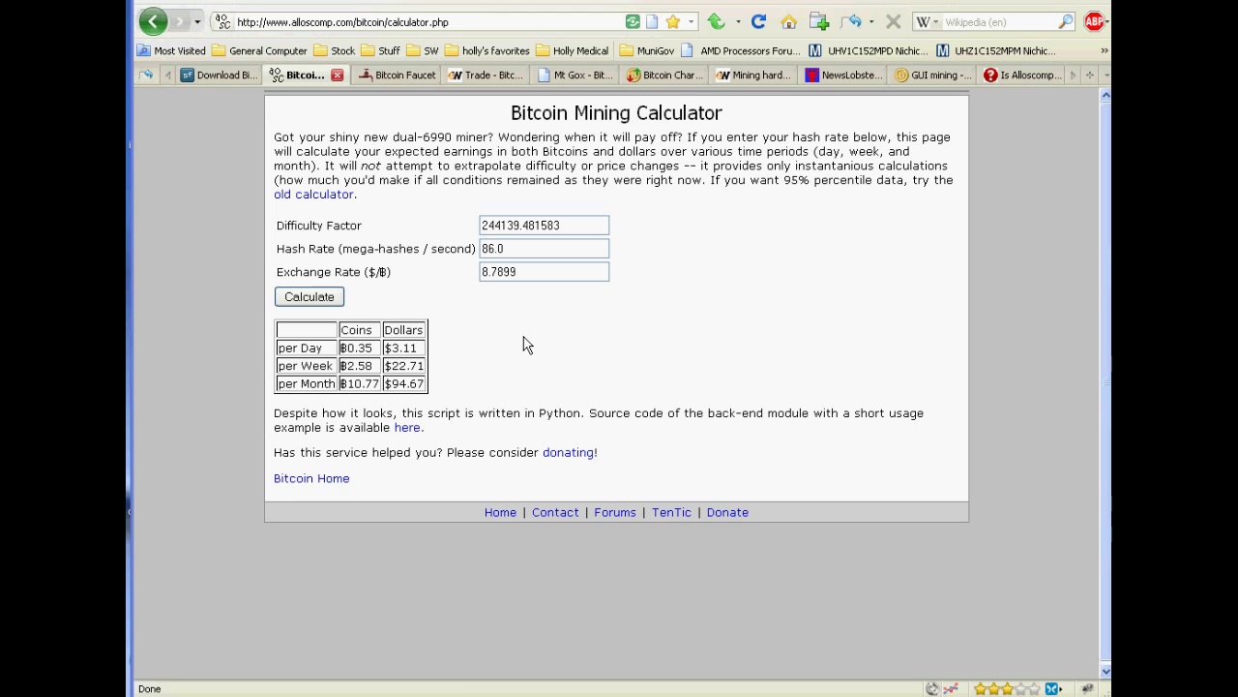
Switch to the Bitcoin Faucet tab and scroll down the freebitcoins.appspot.com page
click(404, 80)
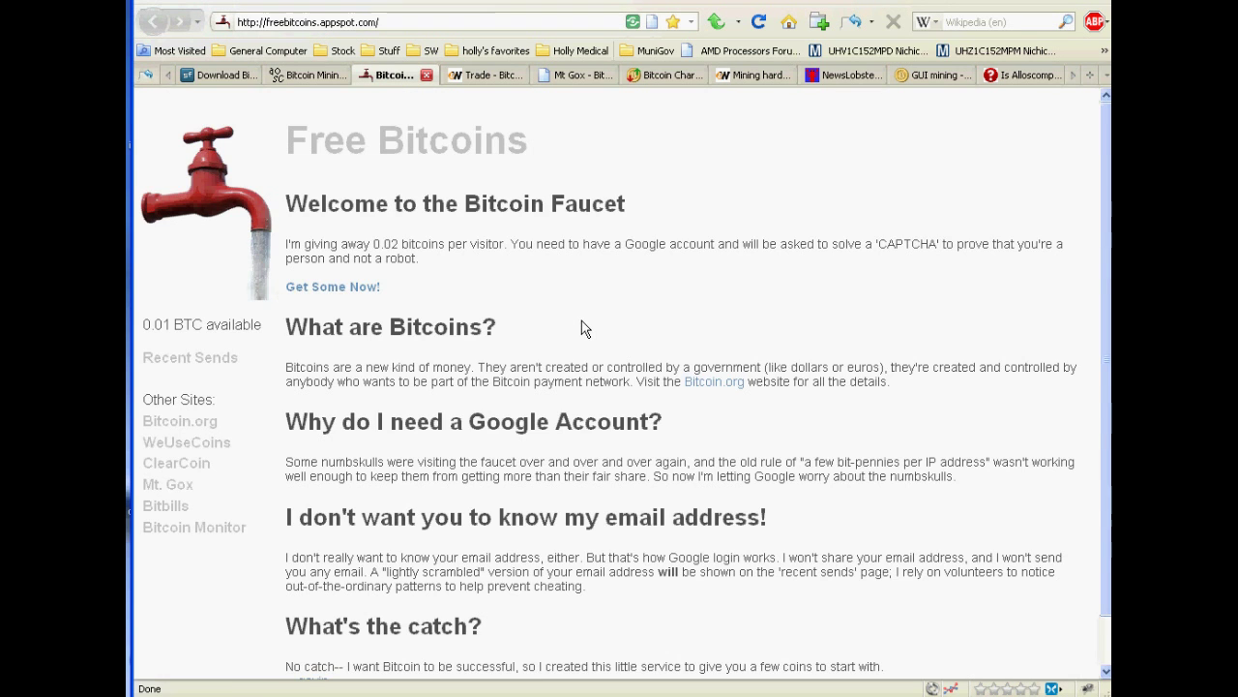
scroll(581, 321, down, 1)
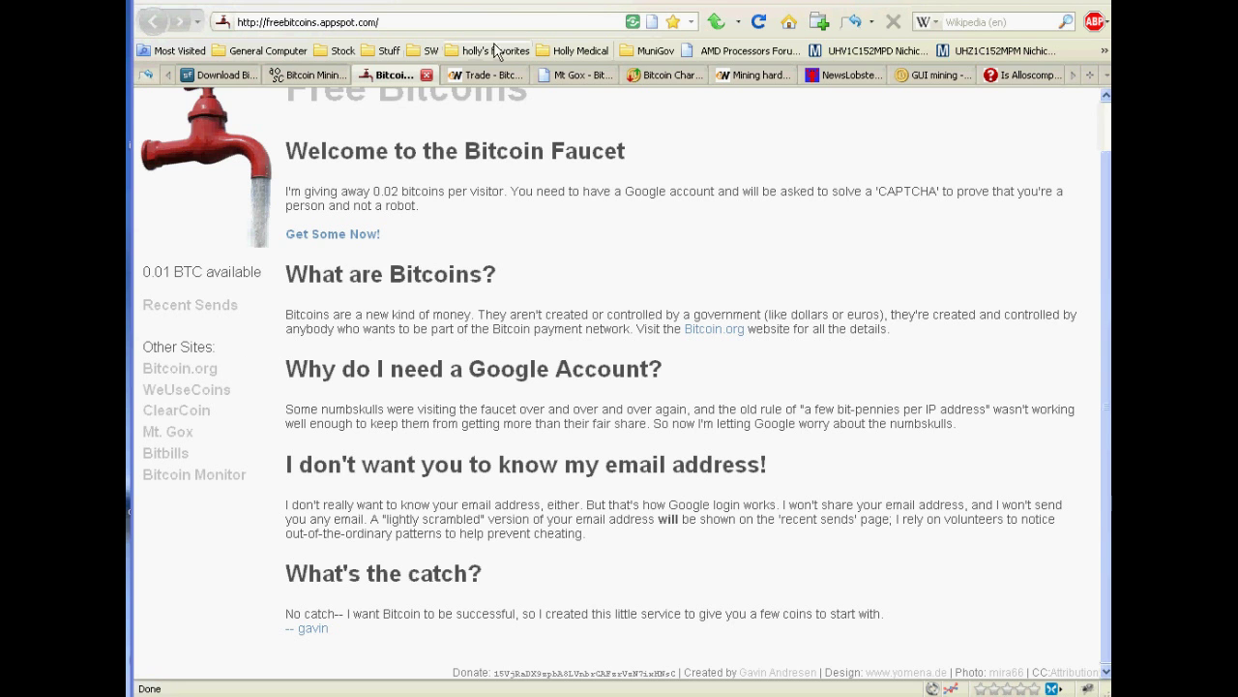
Scroll the Bitcoin Wiki Trade page's business listings from the top down to Markets
click(485, 79)
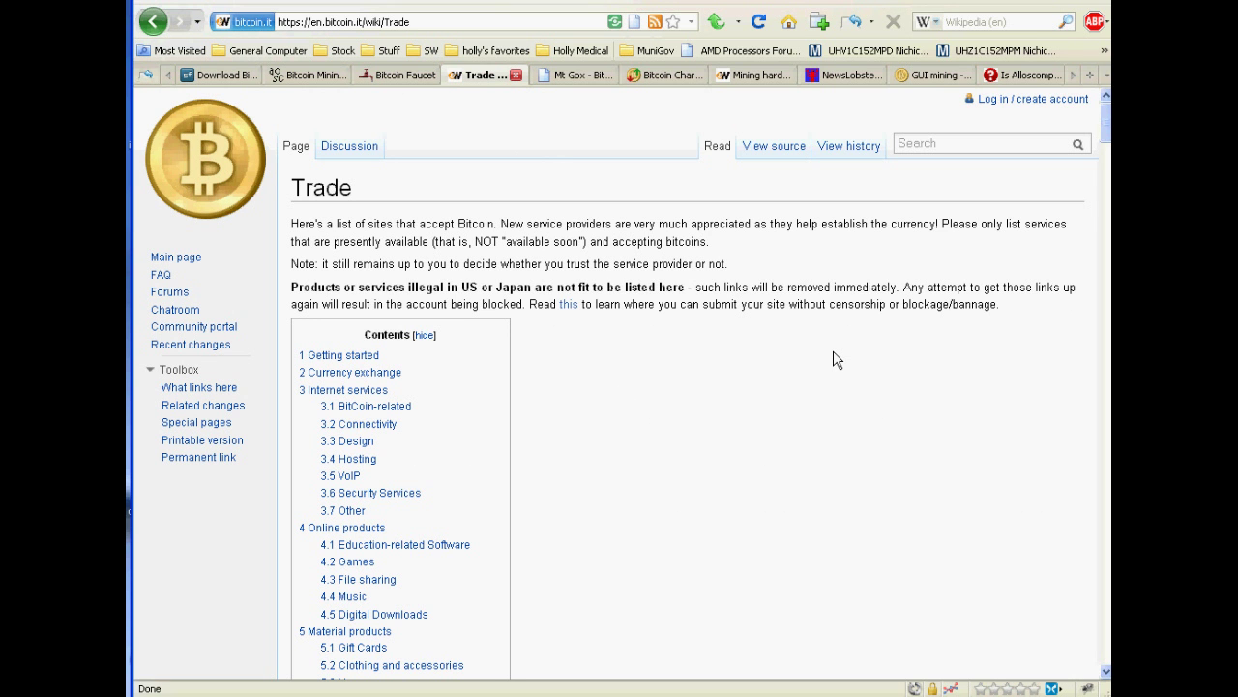
scroll(836, 360, down, 20)
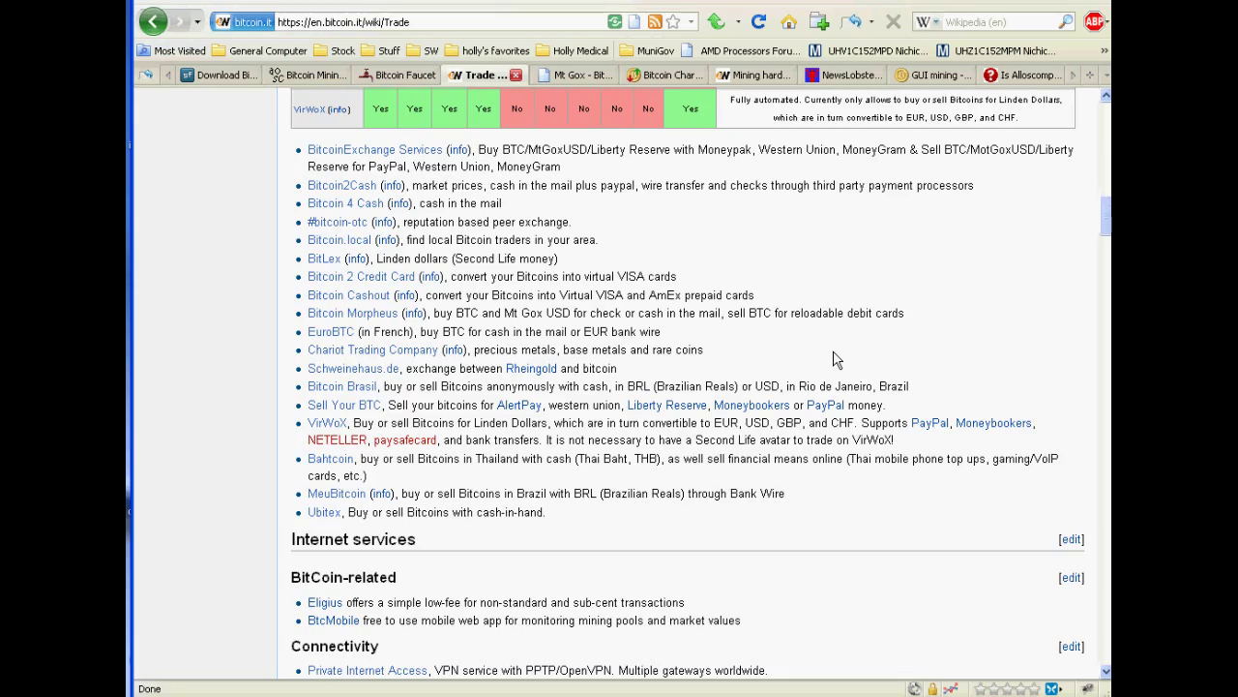
scroll(837, 360, up, 2)
scroll(837, 360, down, 7)
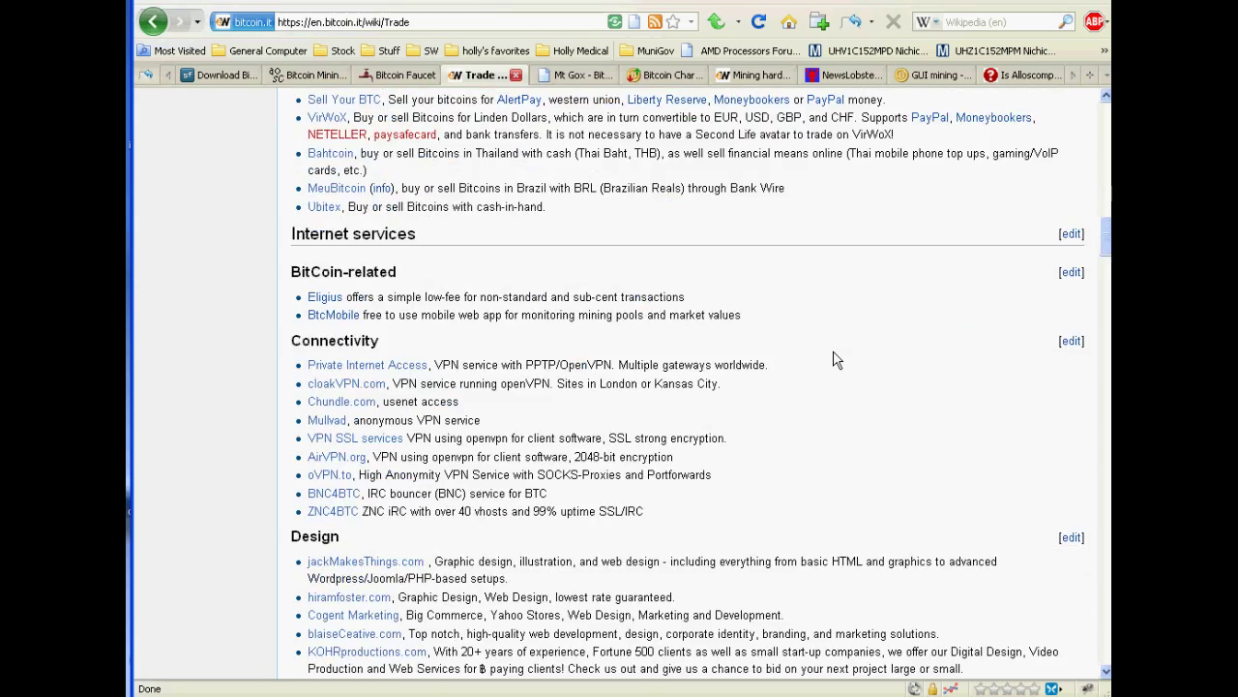
scroll(837, 360, down, 9)
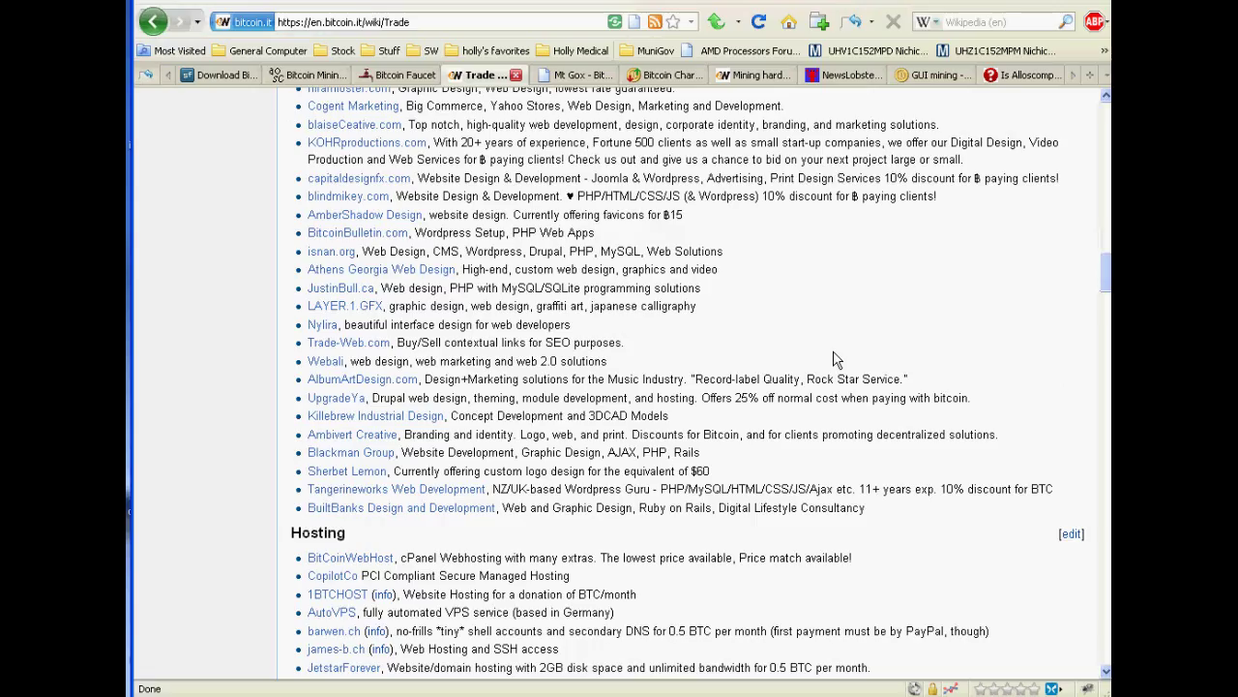
scroll(837, 360, down, 2)
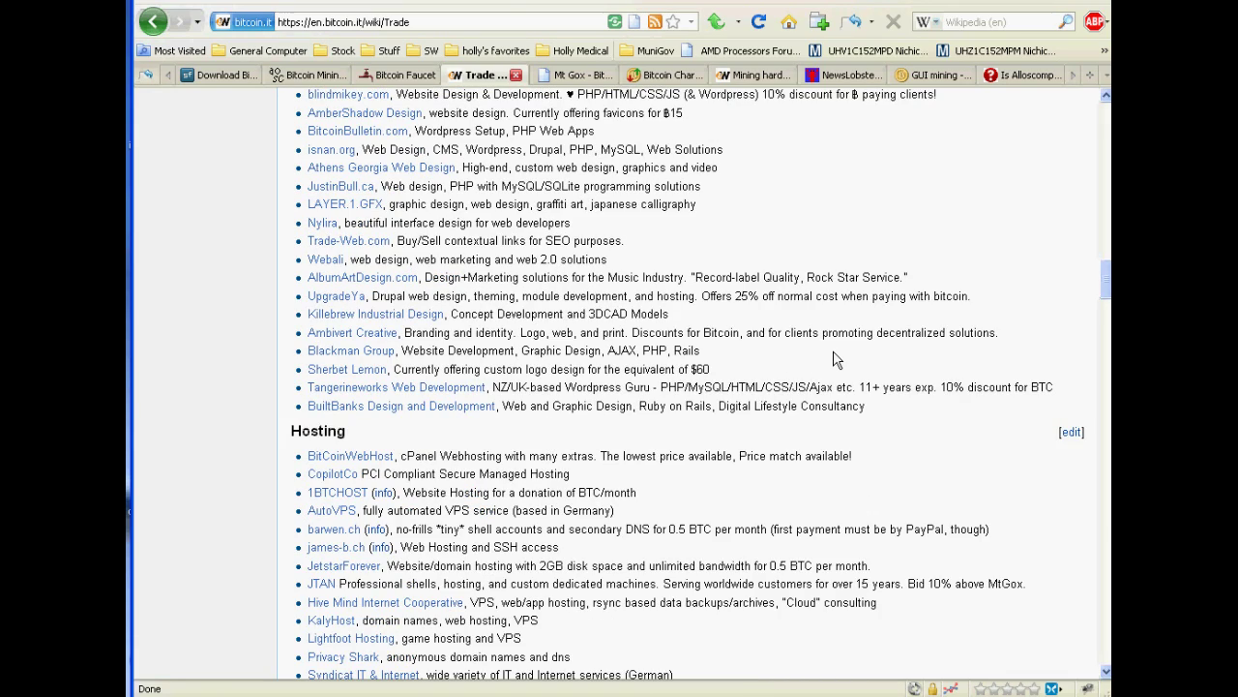
scroll(837, 360, down, 4)
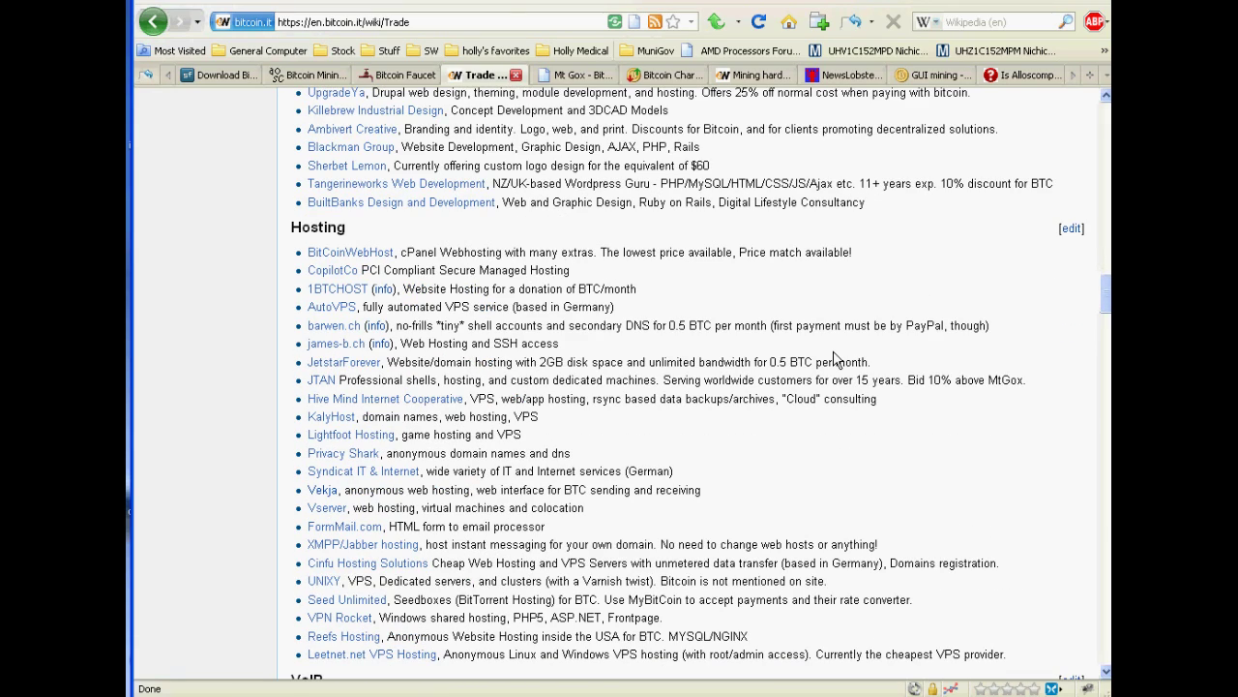
scroll(837, 360, down, 8)
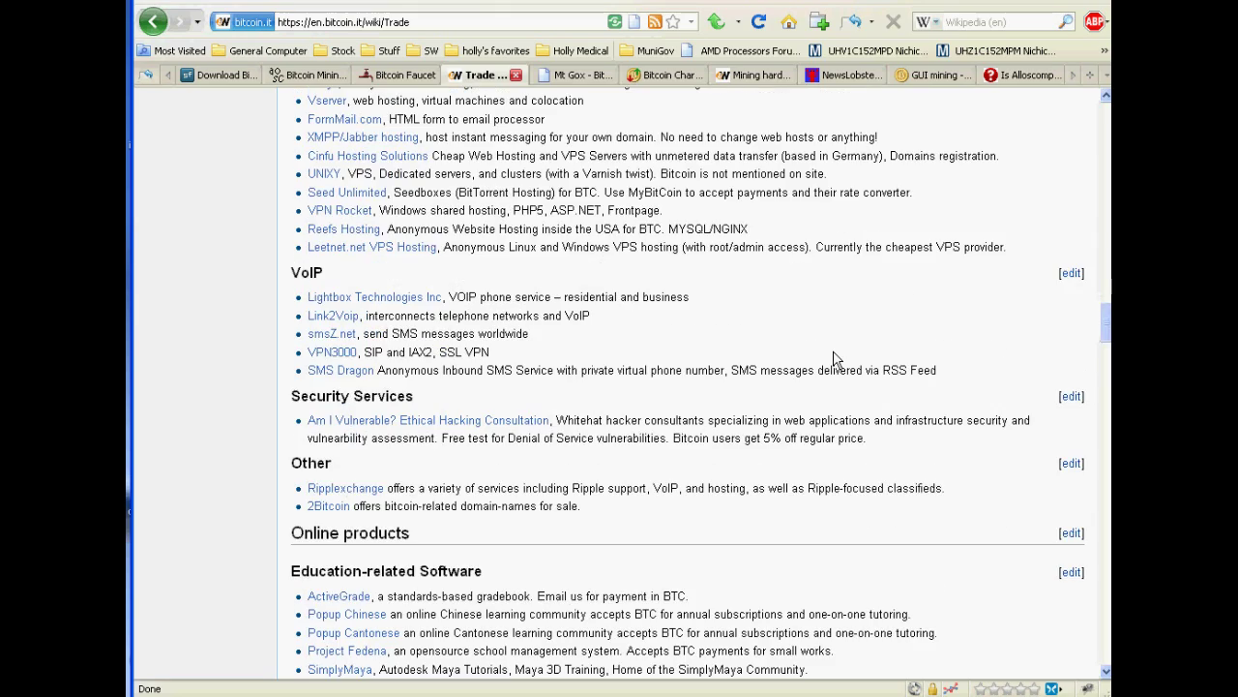
scroll(837, 360, down, 10)
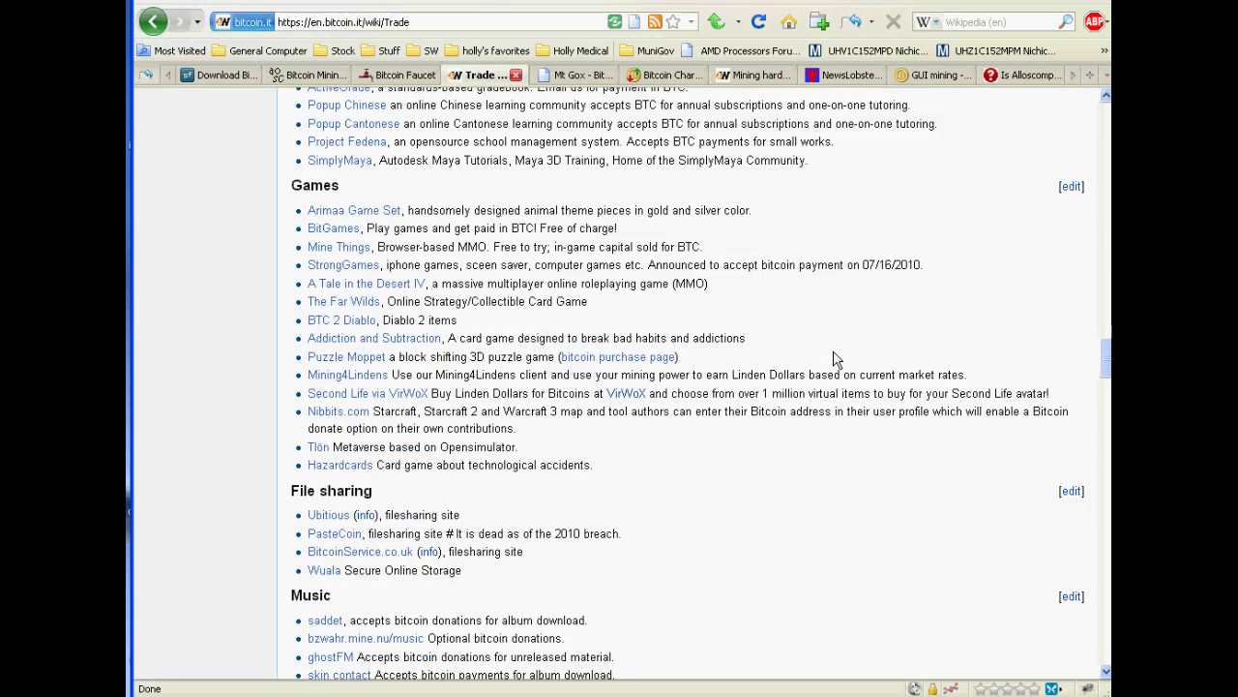
scroll(836, 360, up, 2)
scroll(837, 360, down, 19)
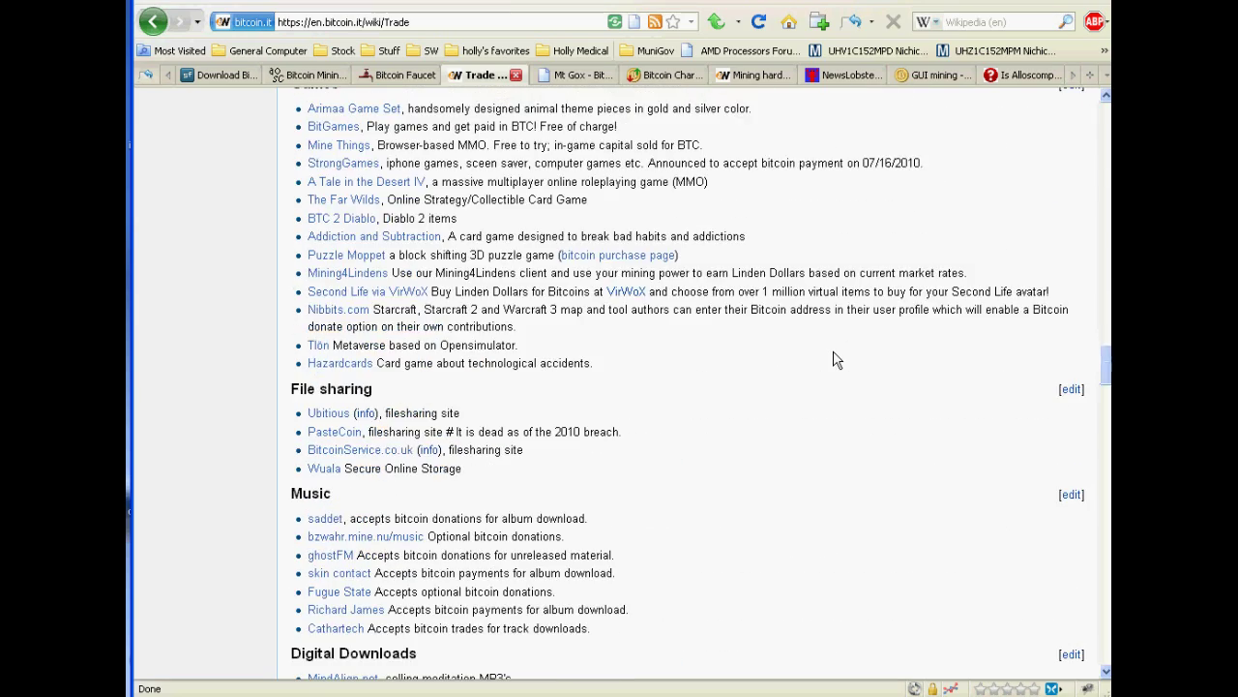
scroll(837, 360, down, 4)
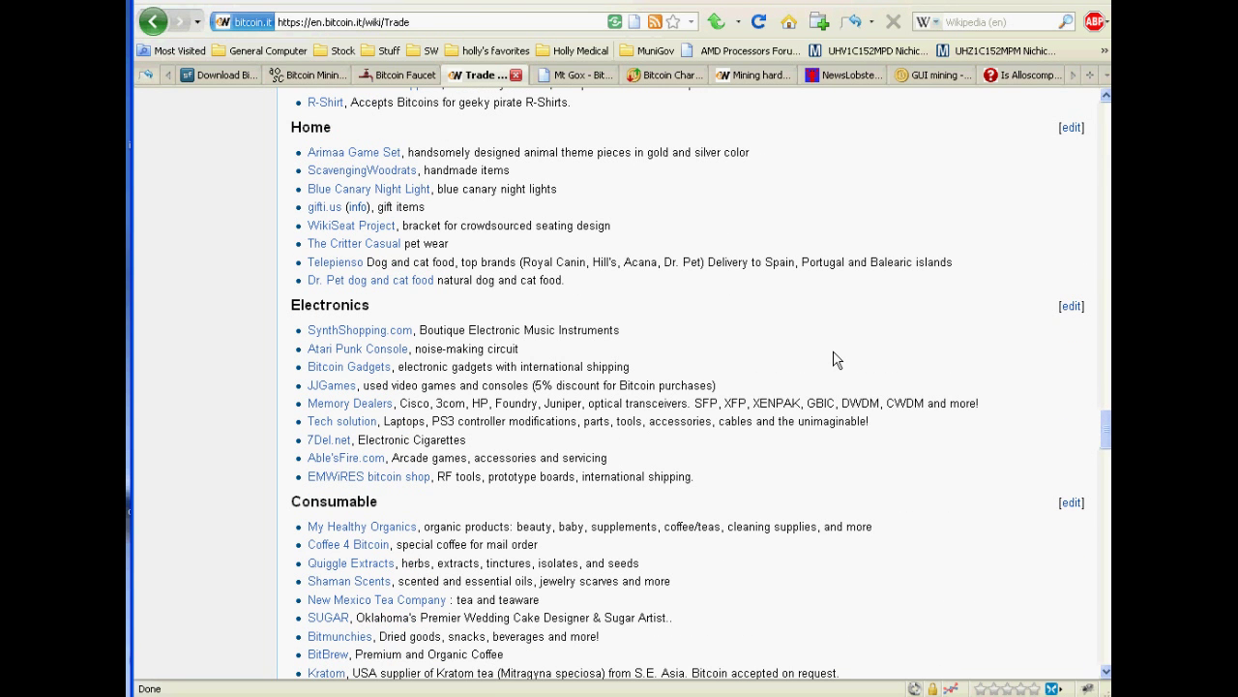
scroll(837, 360, down, 4)
scroll(837, 360, down, 2)
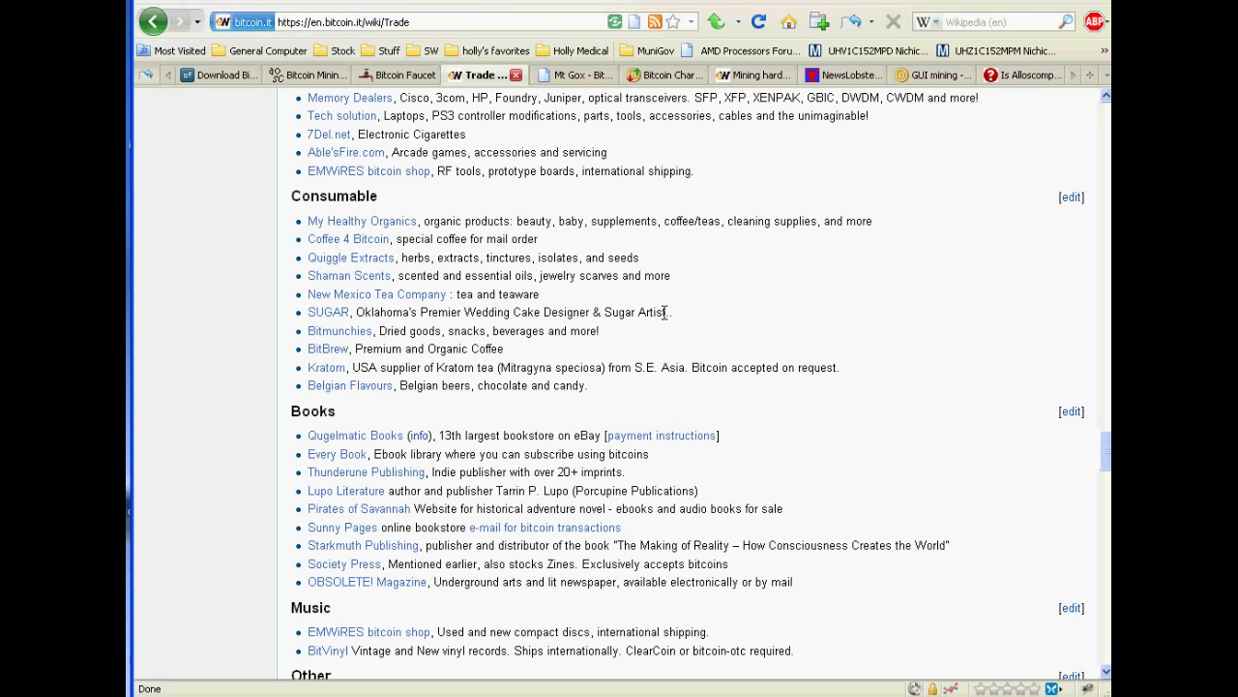
scroll(665, 312, down, 15)
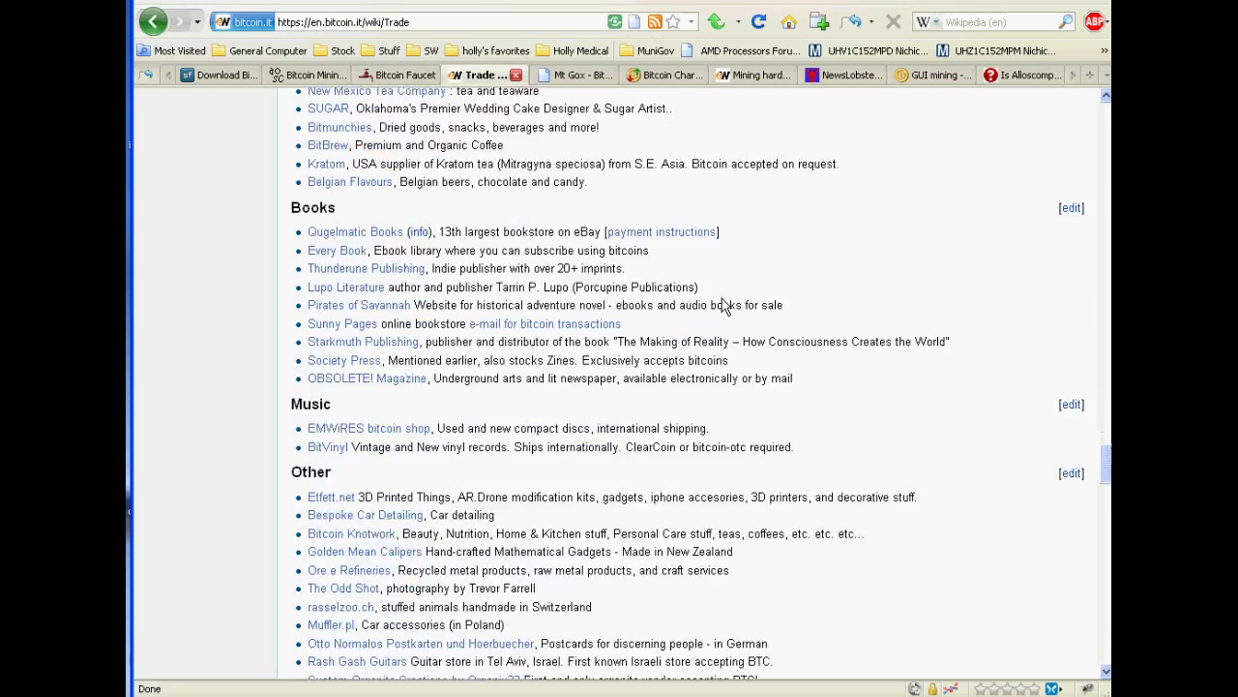
scroll(881, 414, down, 10)
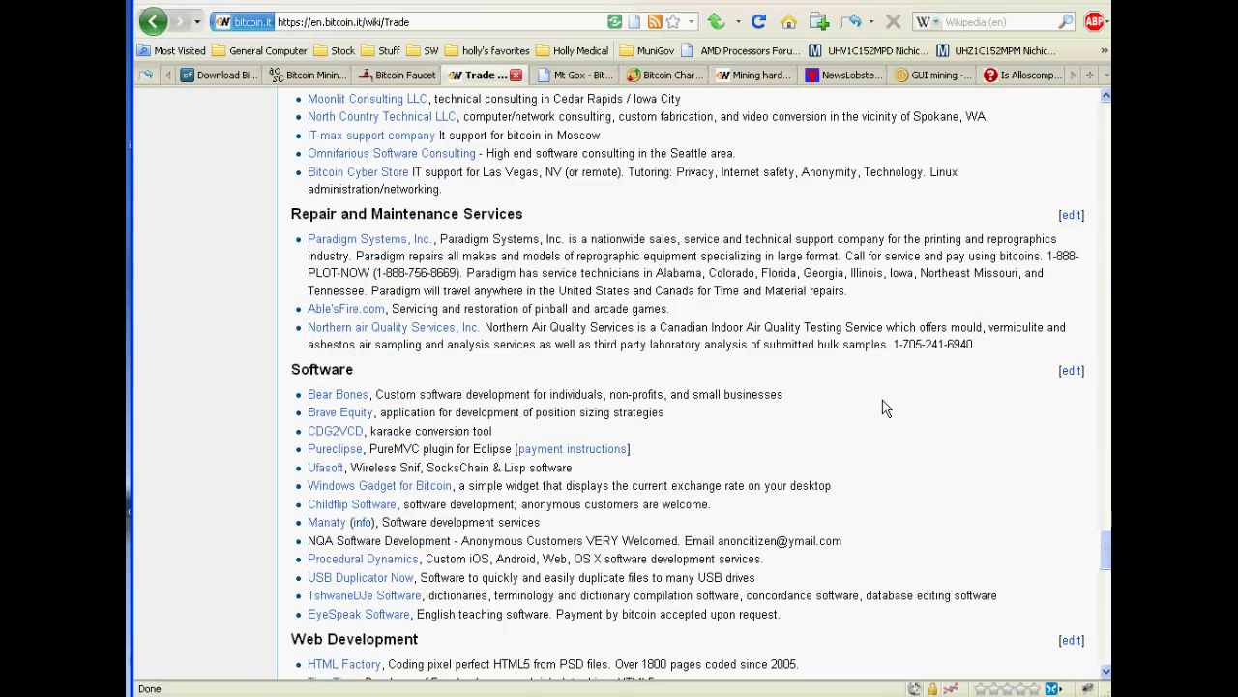
scroll(885, 407, down, 10)
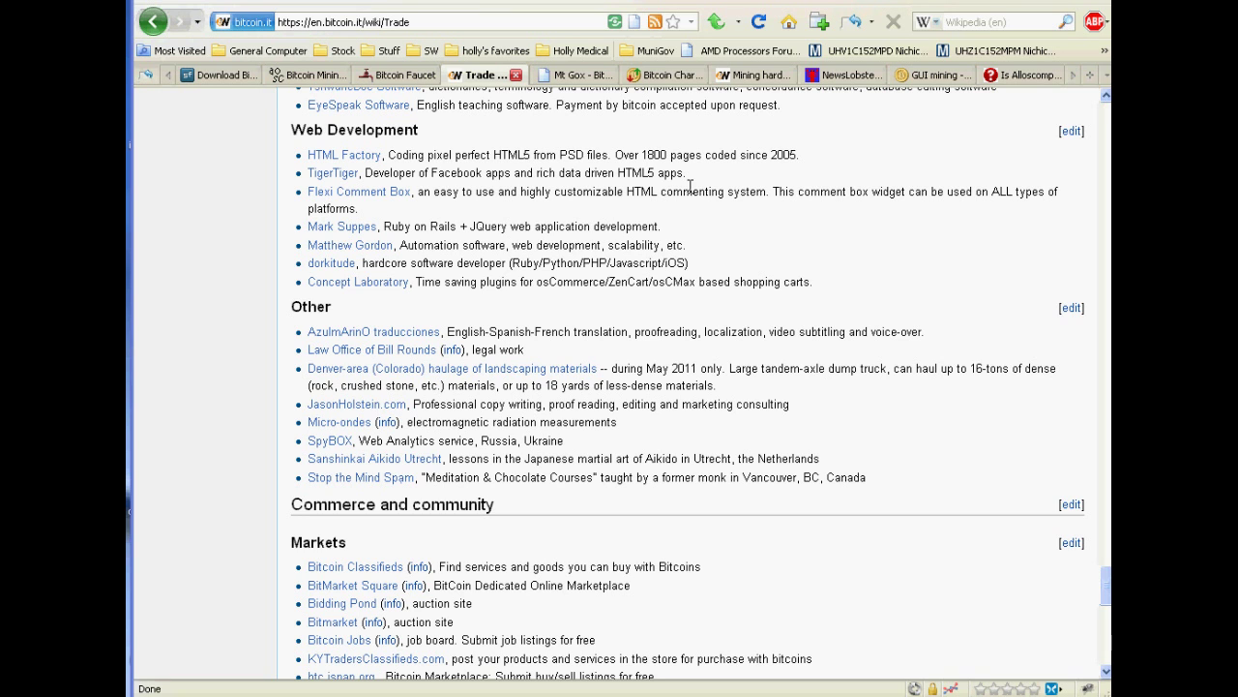
View Mt. Gox's 48-hour price chart, then move on to the Bitcoin Charts markets page
click(571, 75)
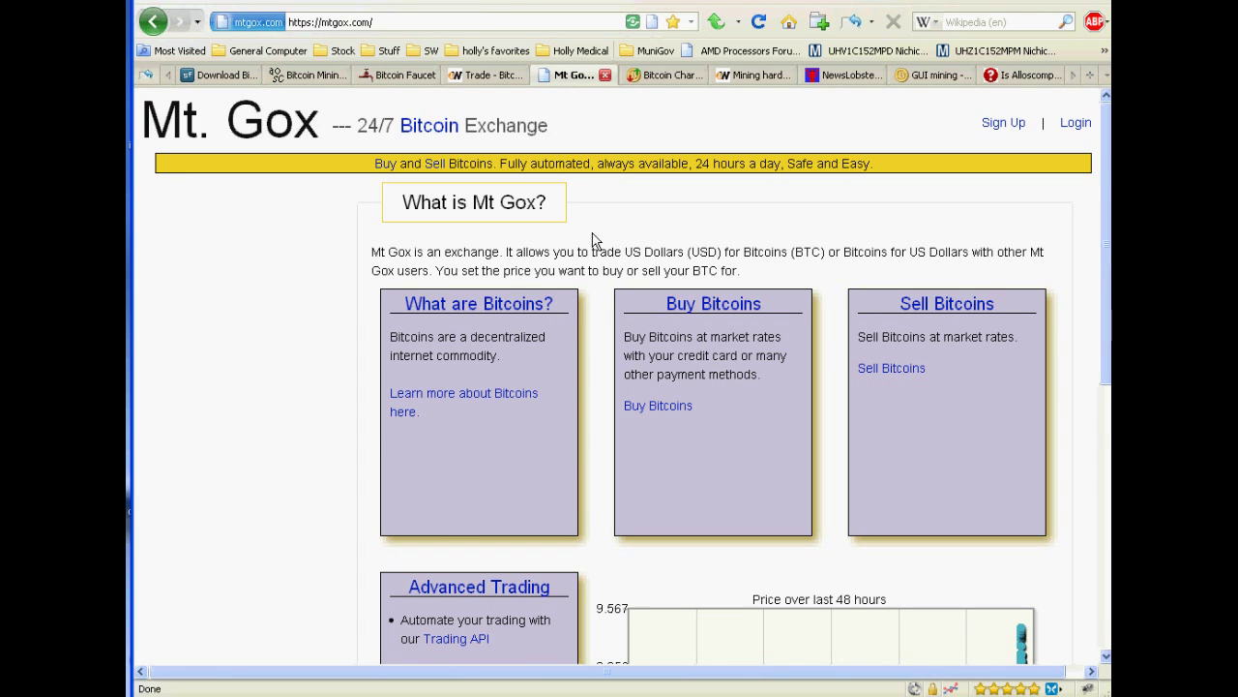
scroll(594, 268, down, 2)
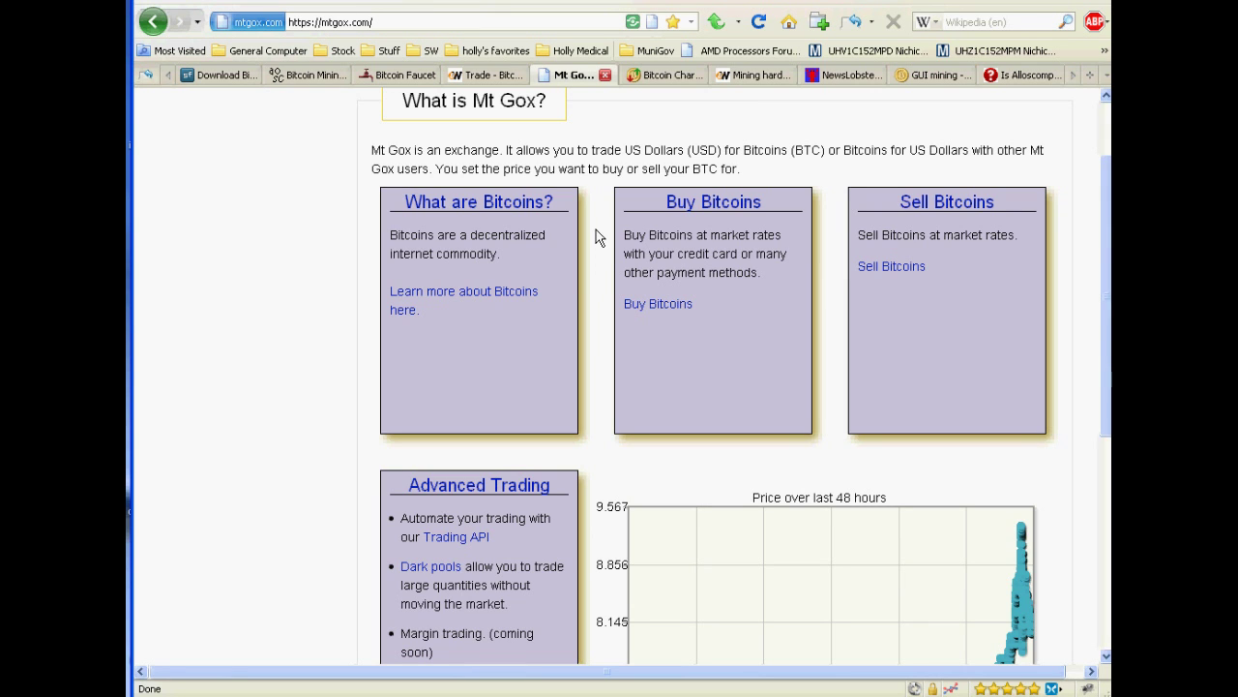
click(647, 77)
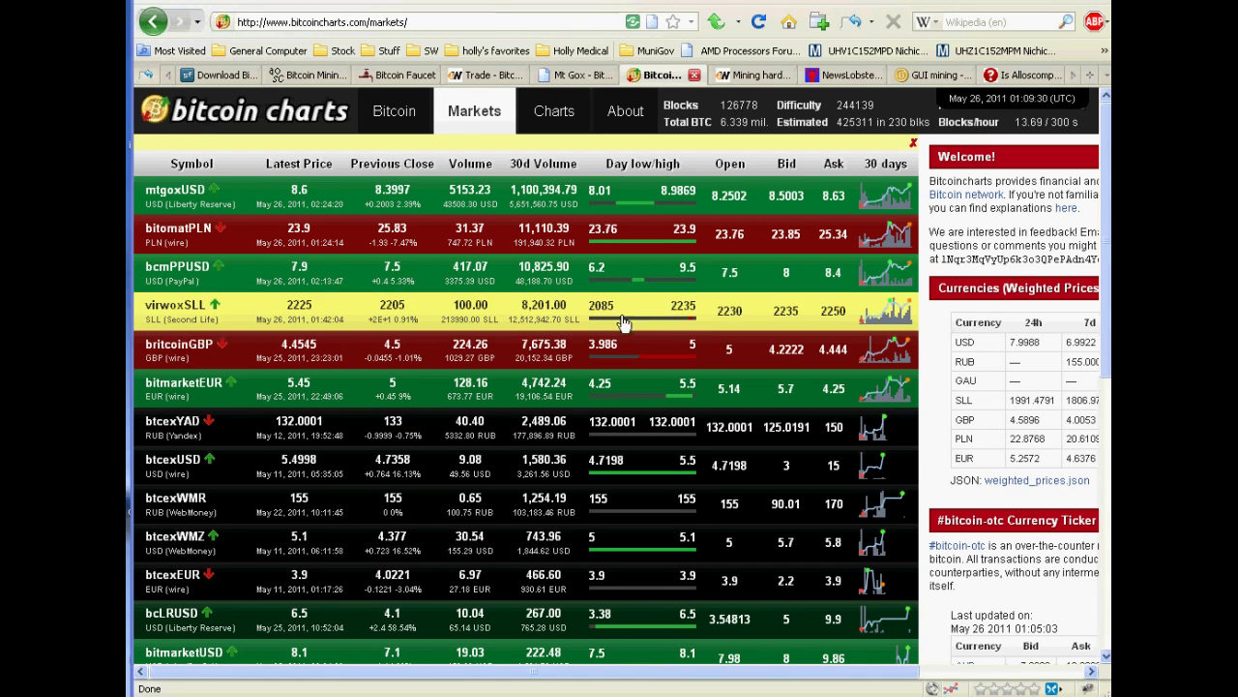
Open the Mining hardware comparison and find the Radeon 4870's 78 Mhash/s rate
click(753, 82)
scroll(759, 291, down, 4)
scroll(759, 290, down, 5)
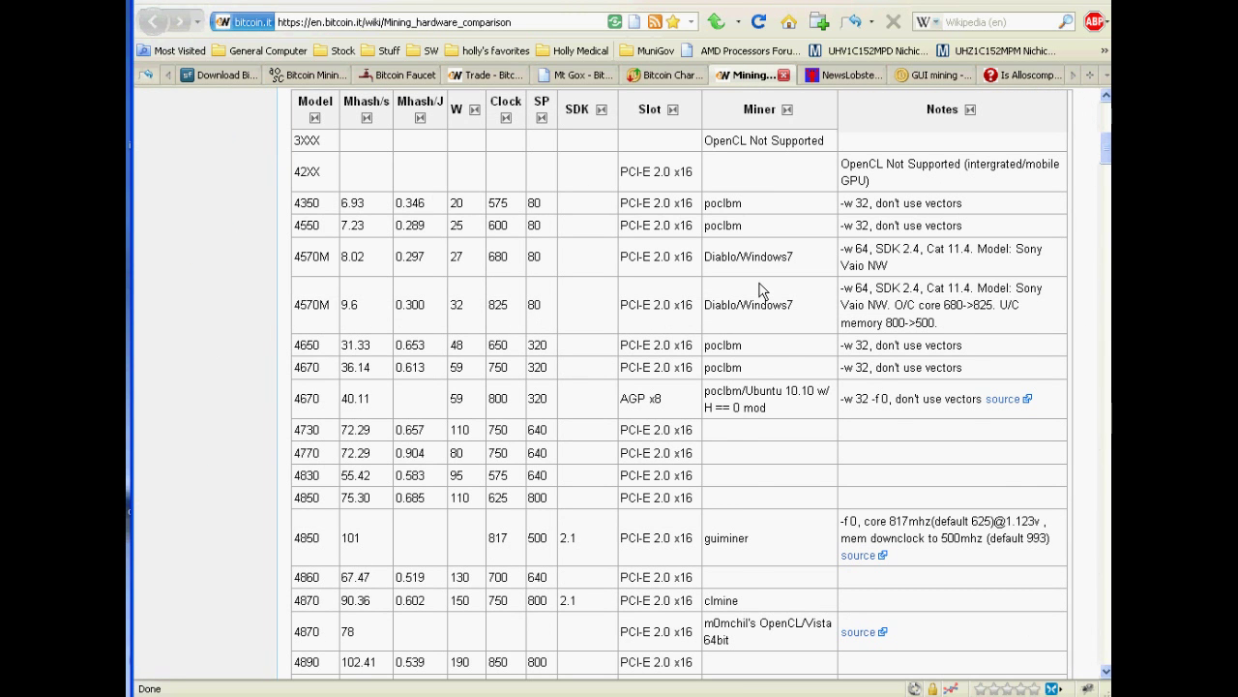
scroll(759, 290, up, 2)
scroll(760, 290, down, 2)
scroll(760, 291, up, 2)
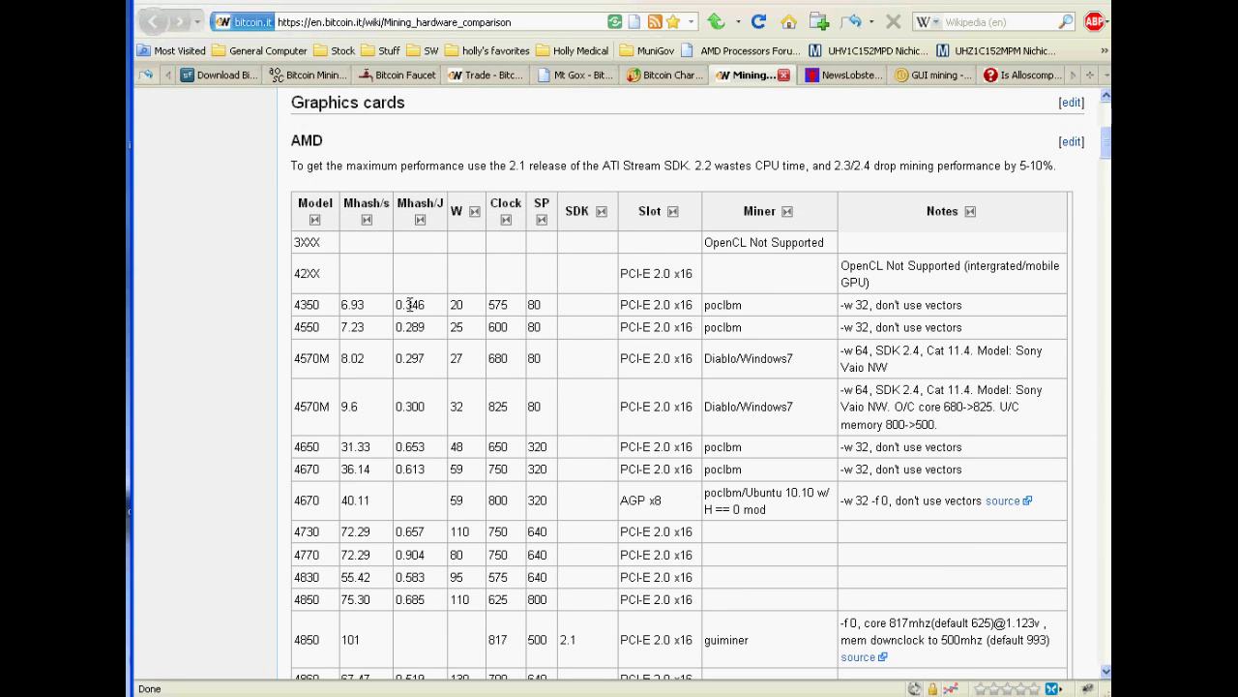
scroll(410, 468, down, 4)
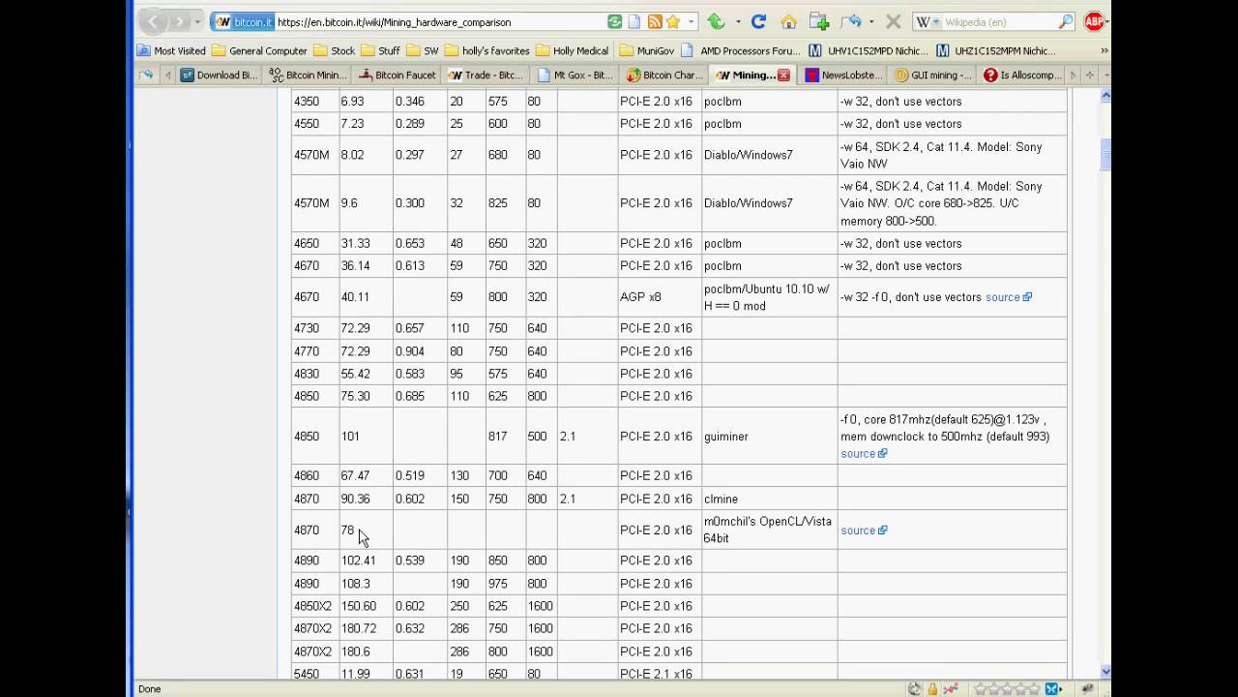
mouse_move(356, 530)
mouse_down()
mouse_move(345, 529)
mouse_move(358, 531)
mouse_up()
click(349, 529)
click(346, 531)
scroll(359, 534, up, 2)
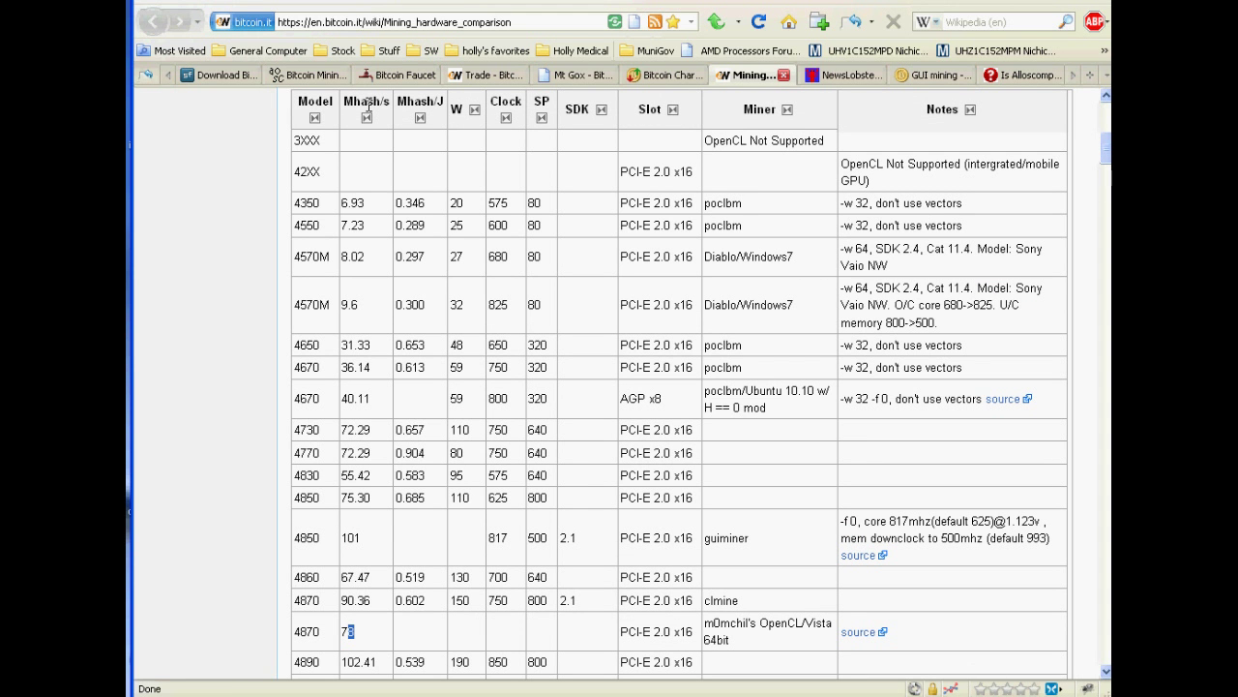
scroll(372, 264, down, 2)
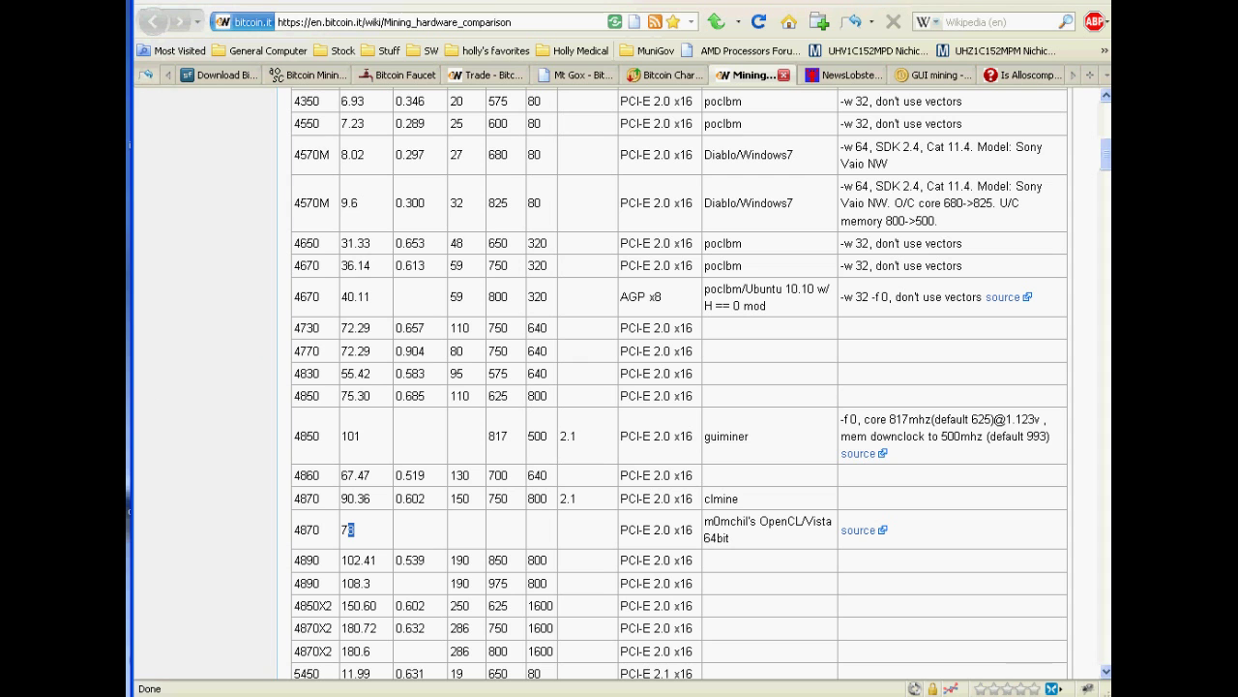
Scroll the AMD table down to the Radeon 5870 and 5970 rows, up to 440 Mhash/s
click(371, 425)
scroll(446, 432, down, 8)
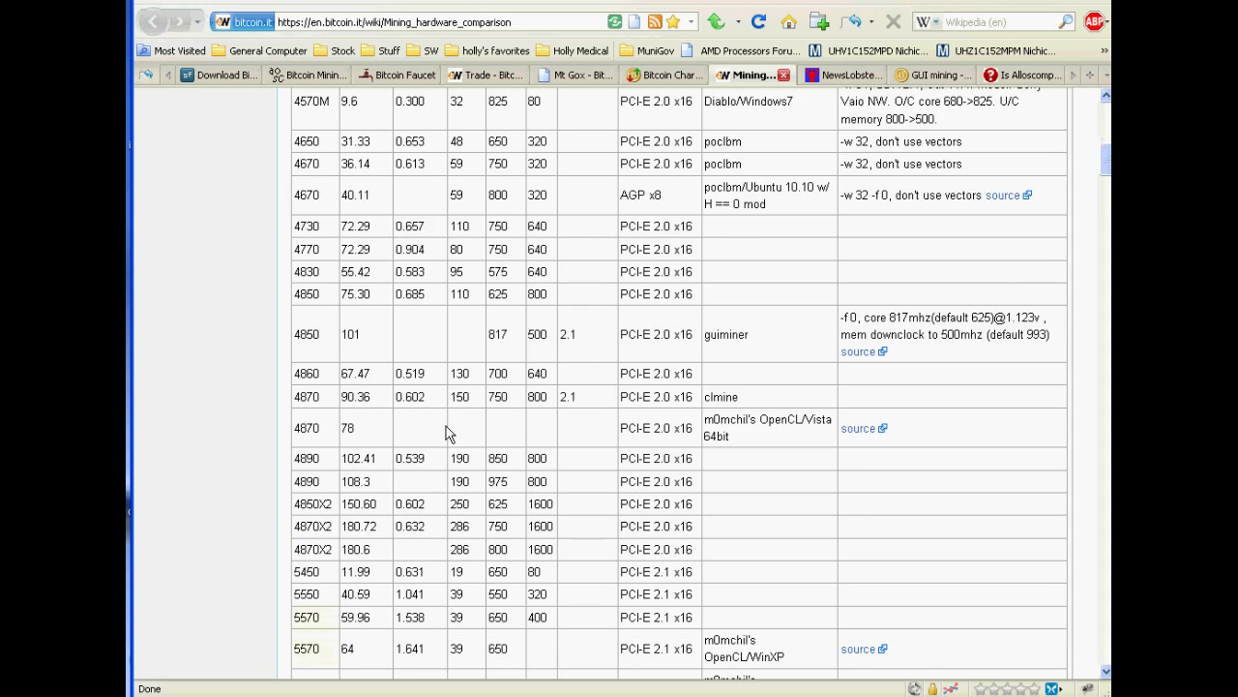
scroll(446, 427, down, 5)
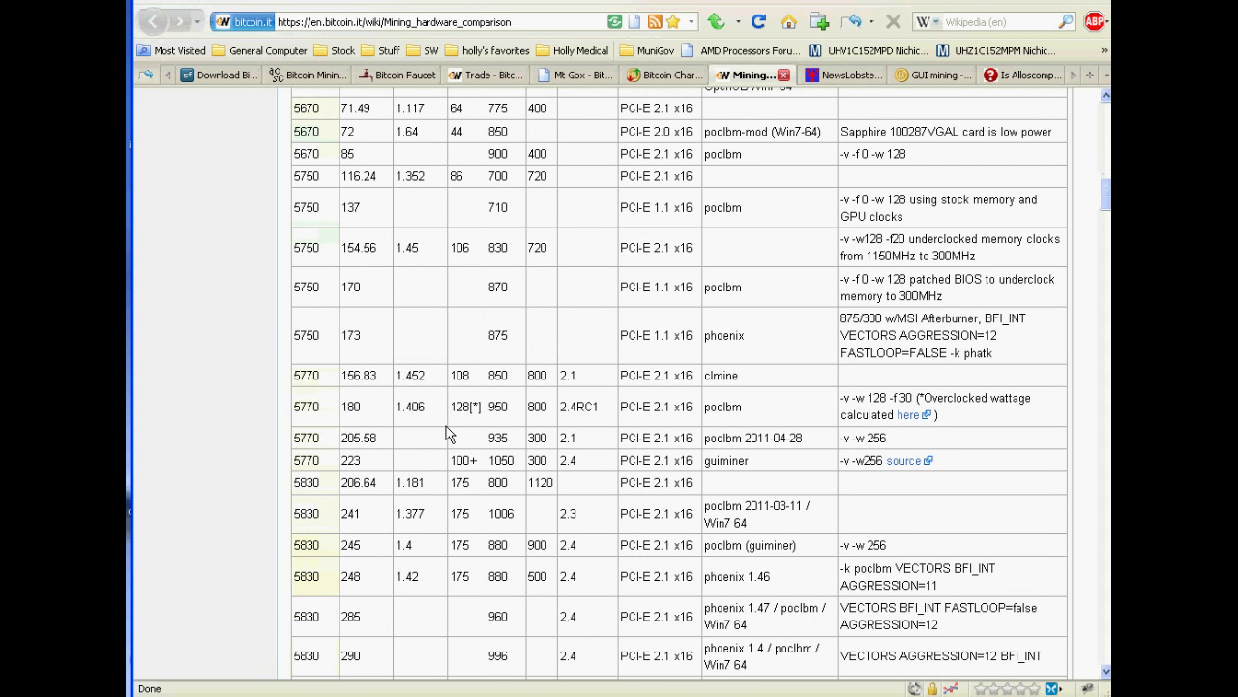
scroll(446, 431, down, 5)
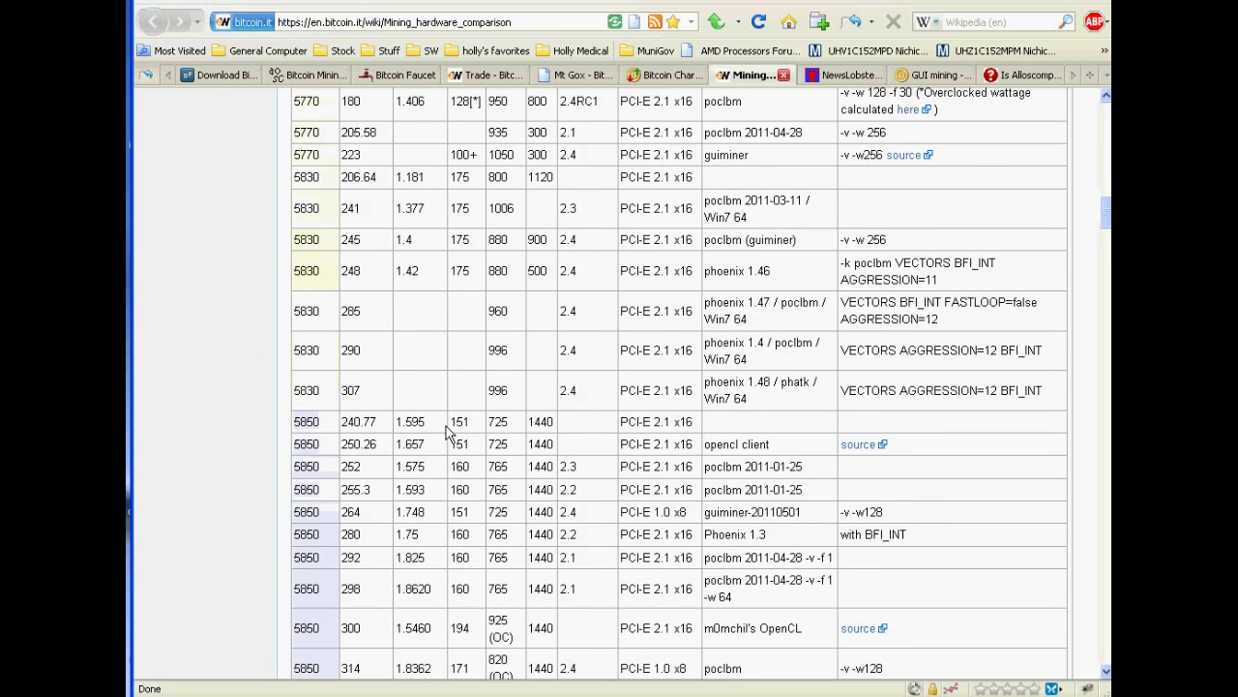
scroll(446, 432, down, 7)
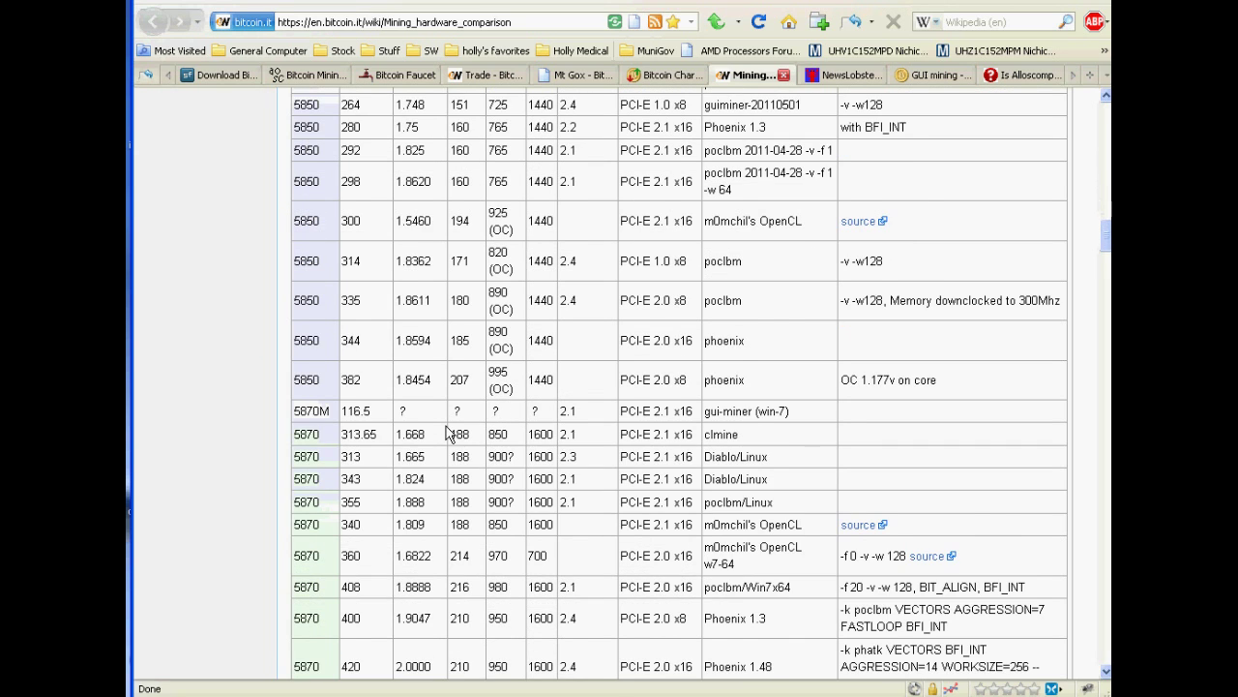
scroll(448, 432, down, 4)
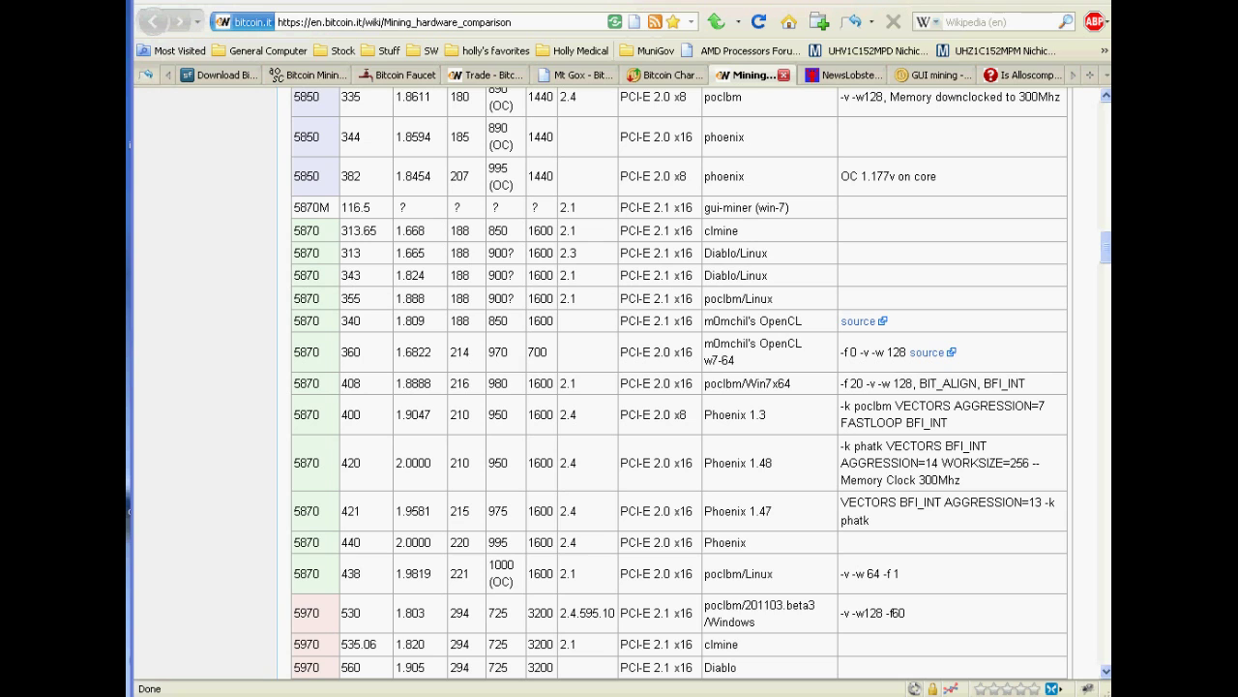
Recalculate mining earnings at 420 Mhash/s: $15.21 per day and $462.37 per month
click(283, 77)
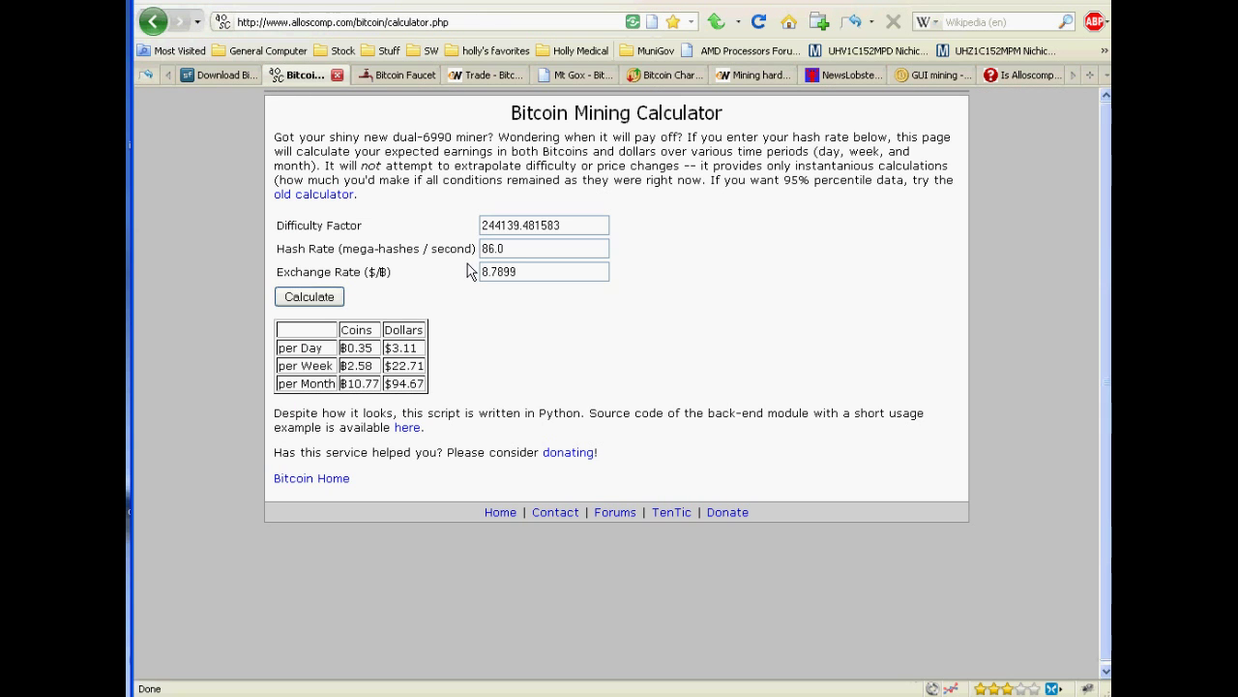
drag(520, 252, 472, 250)
text(420)
click(329, 297)
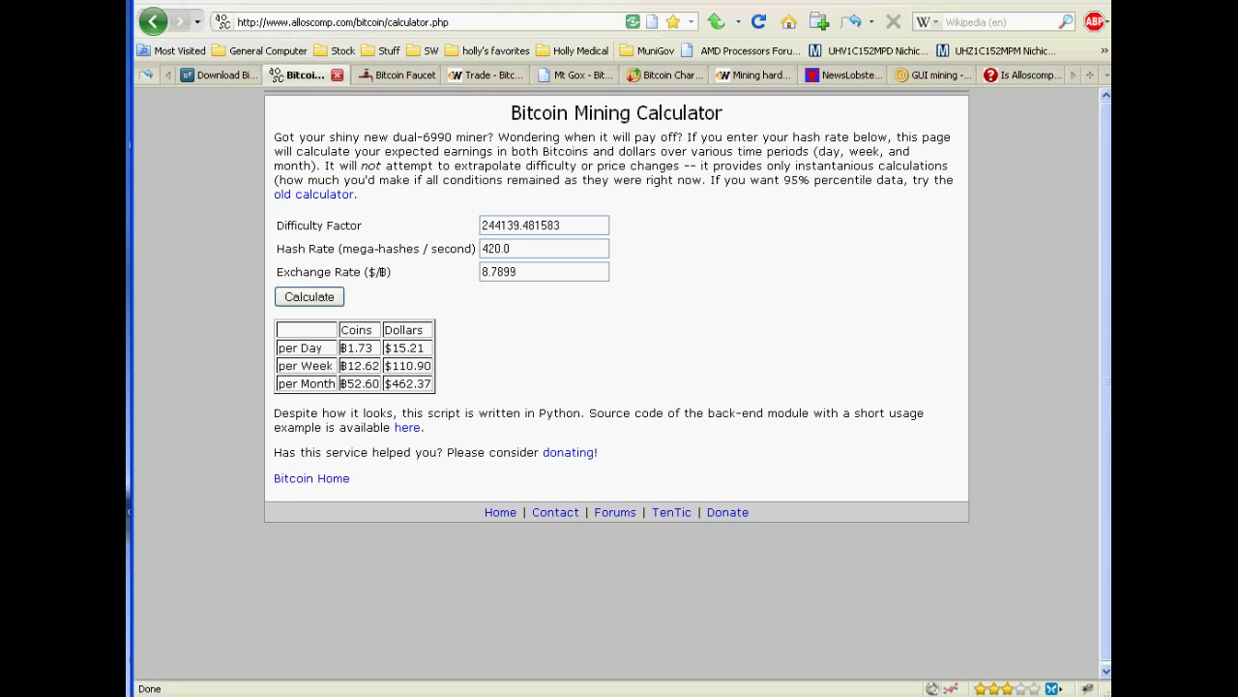
click(735, 77)
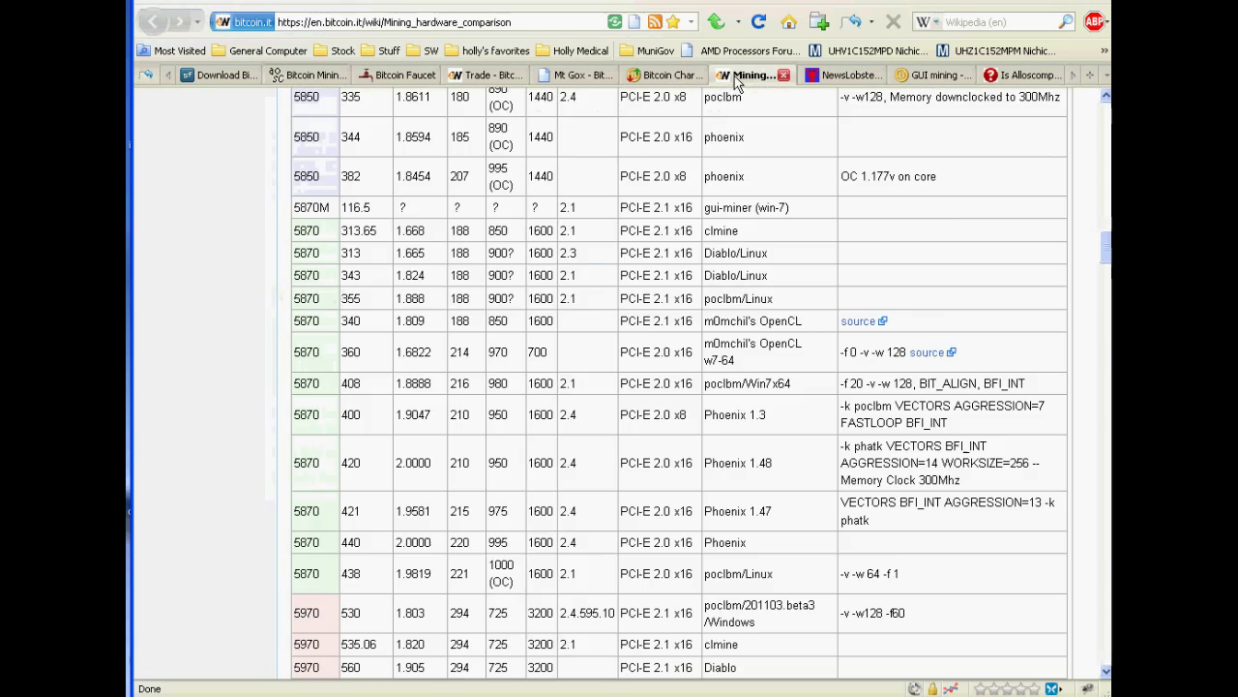
Scroll to the Radeon 6970 and 6990 rows, which reach up to 772 Mhash/s
scroll(661, 484, down, 15)
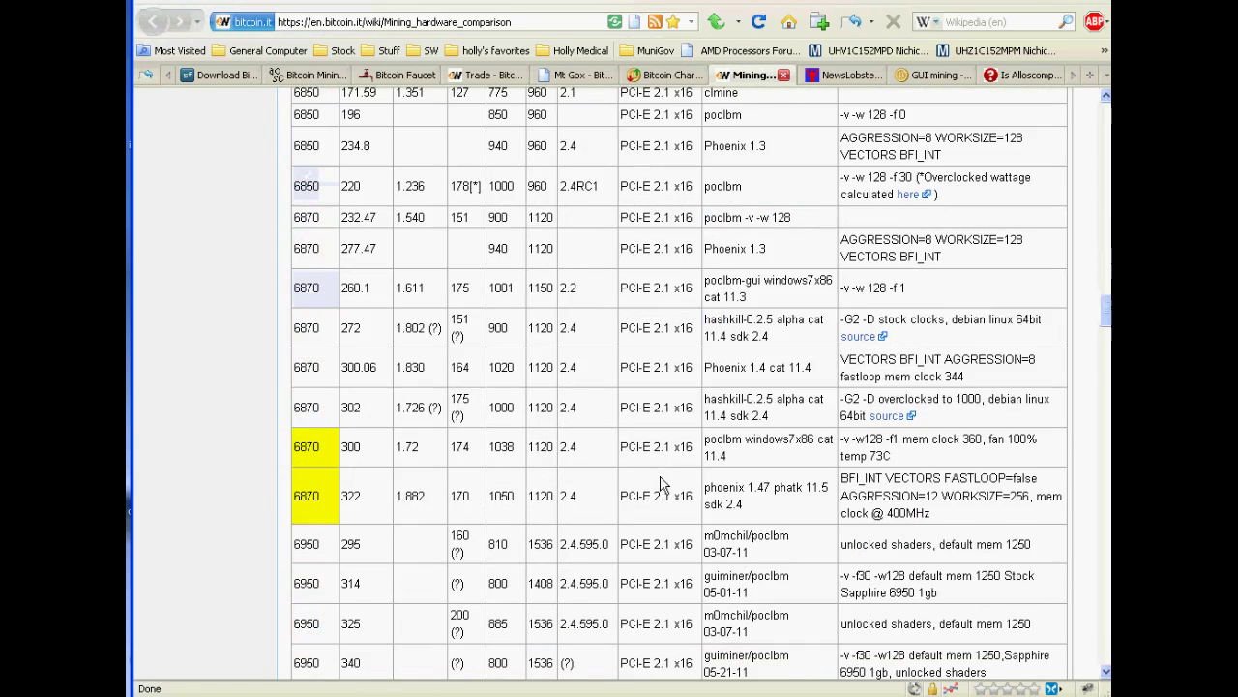
scroll(661, 484, down, 6)
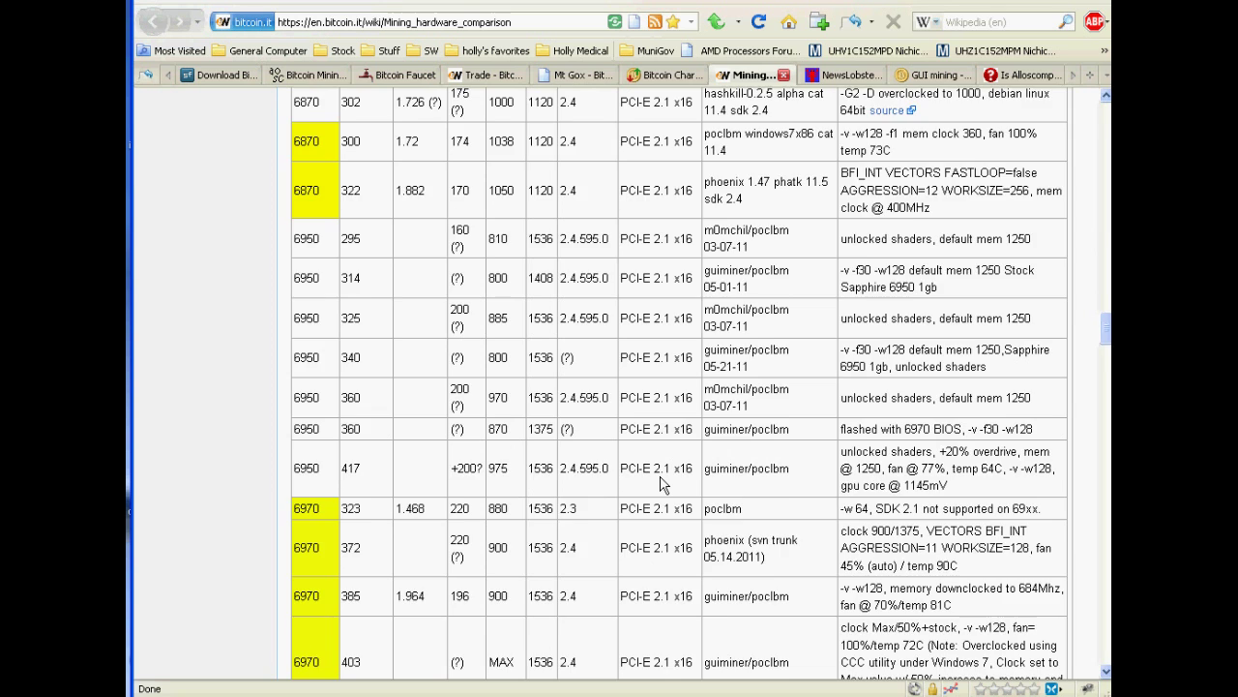
scroll(661, 483, up, 2)
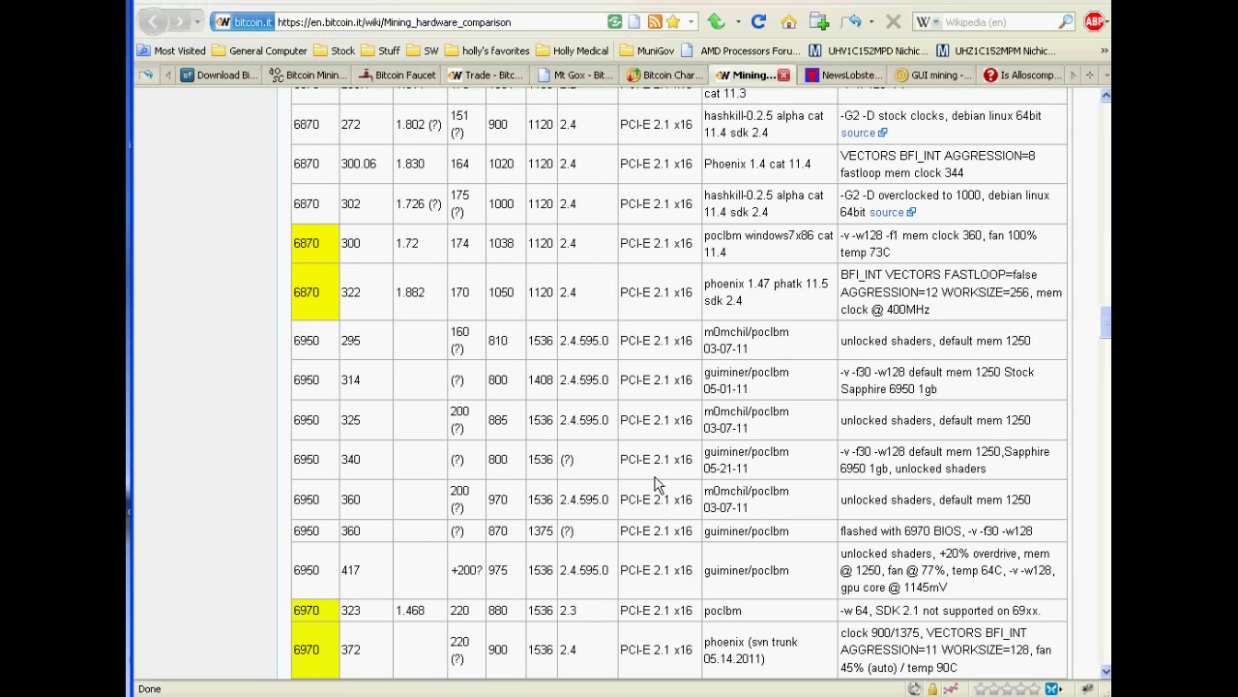
scroll(655, 484, down, 6)
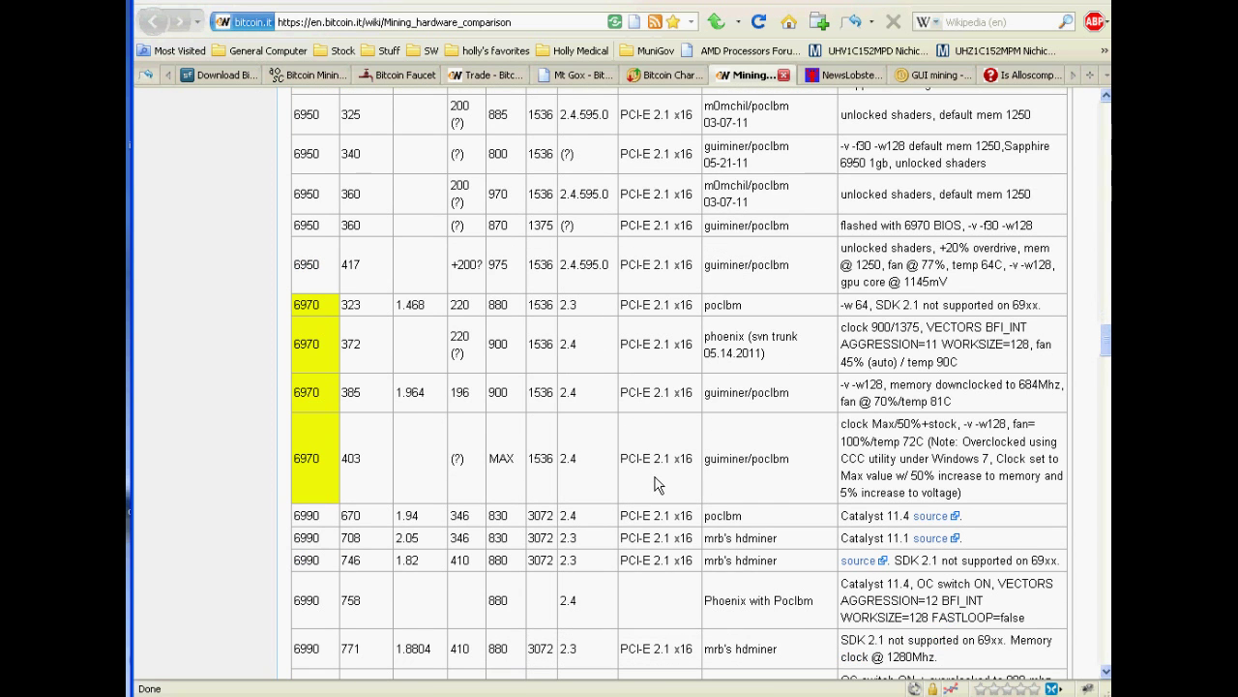
scroll(655, 484, down, 2)
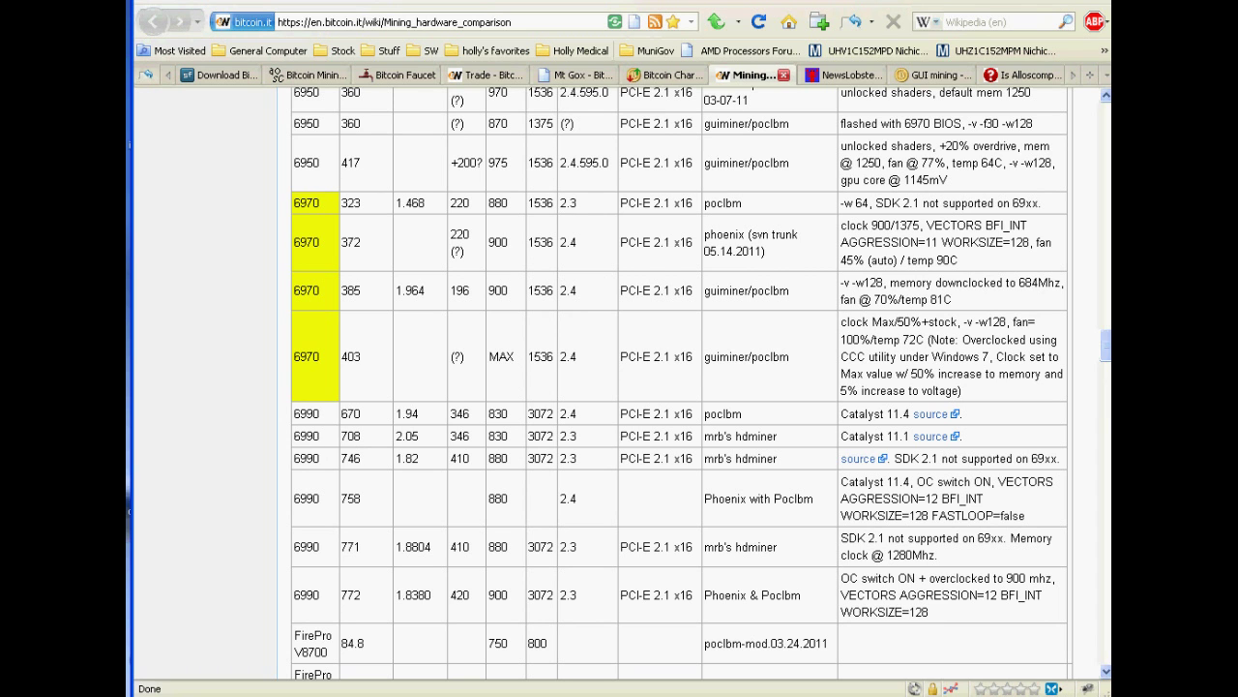
Change the calculator's hash rate from 420.0 to 750.0 MH/s, giving about $27.16 daily and $825.65 monthly
key(ctrl+2)
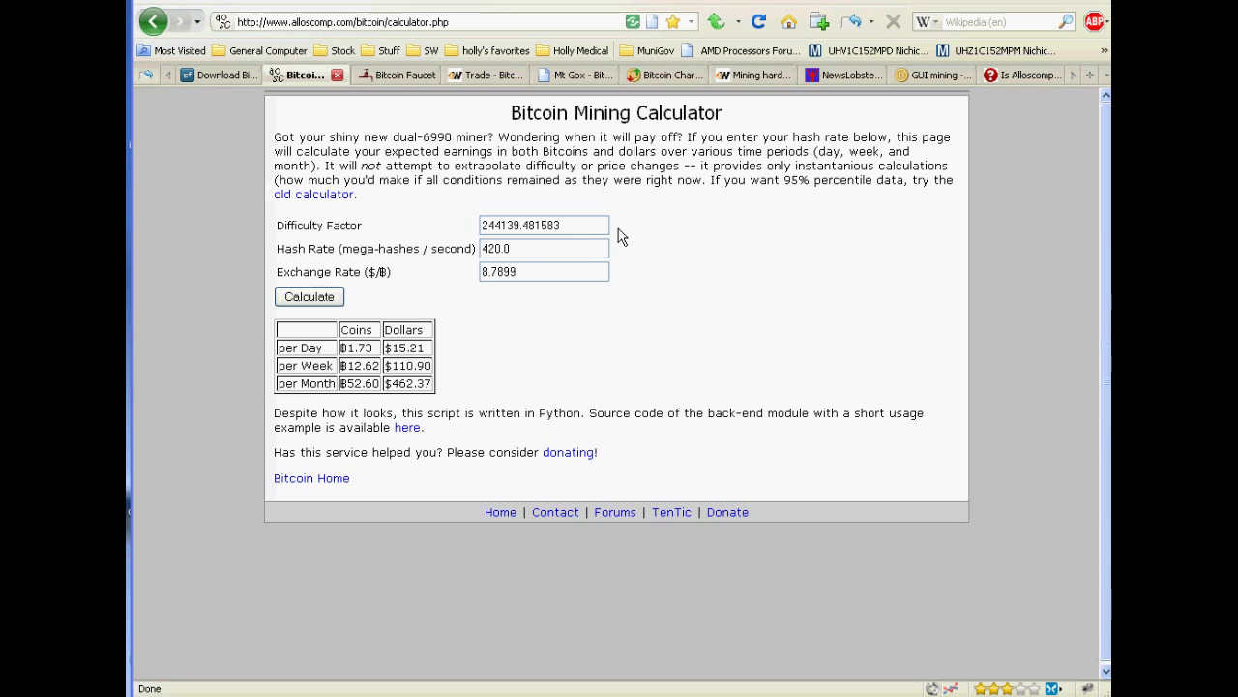
drag(567, 245, 484, 236)
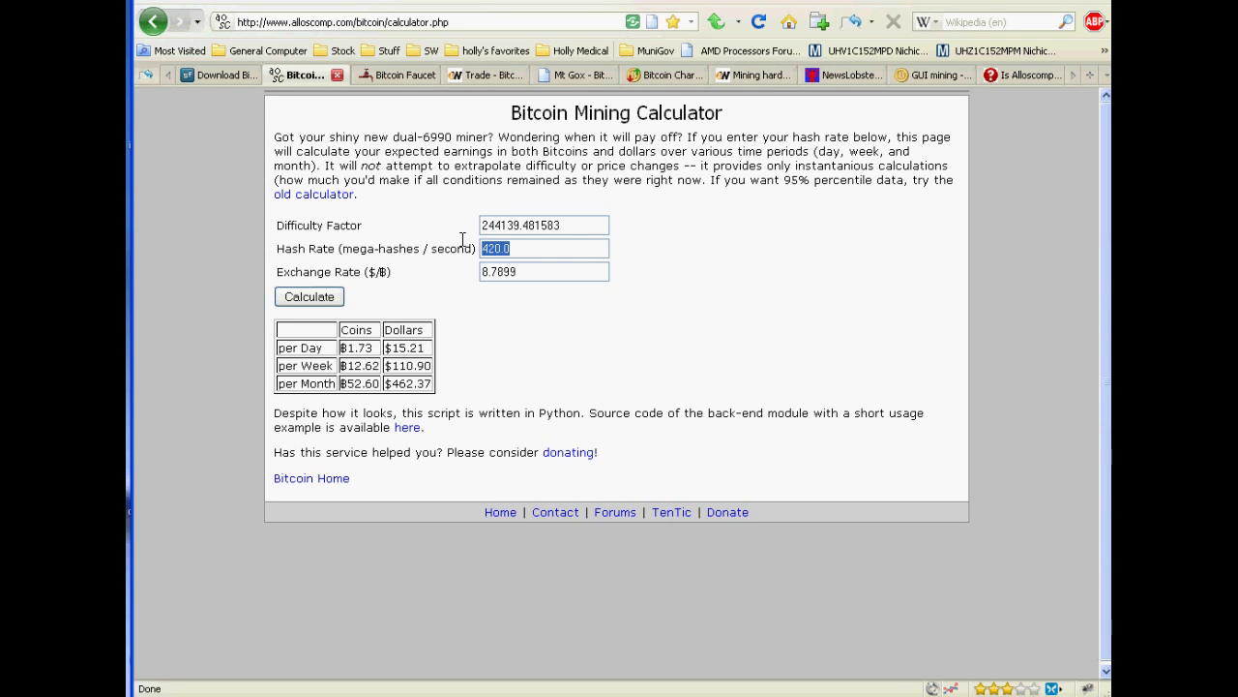
text(750.0)
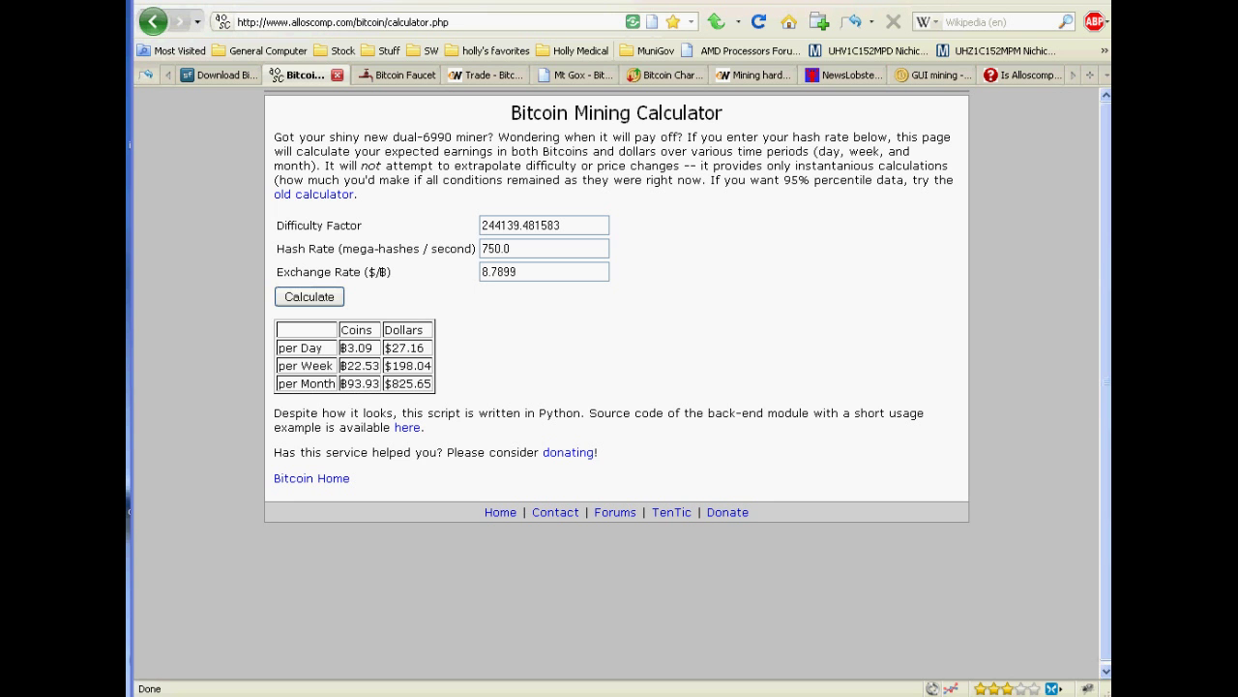
click(817, 76)
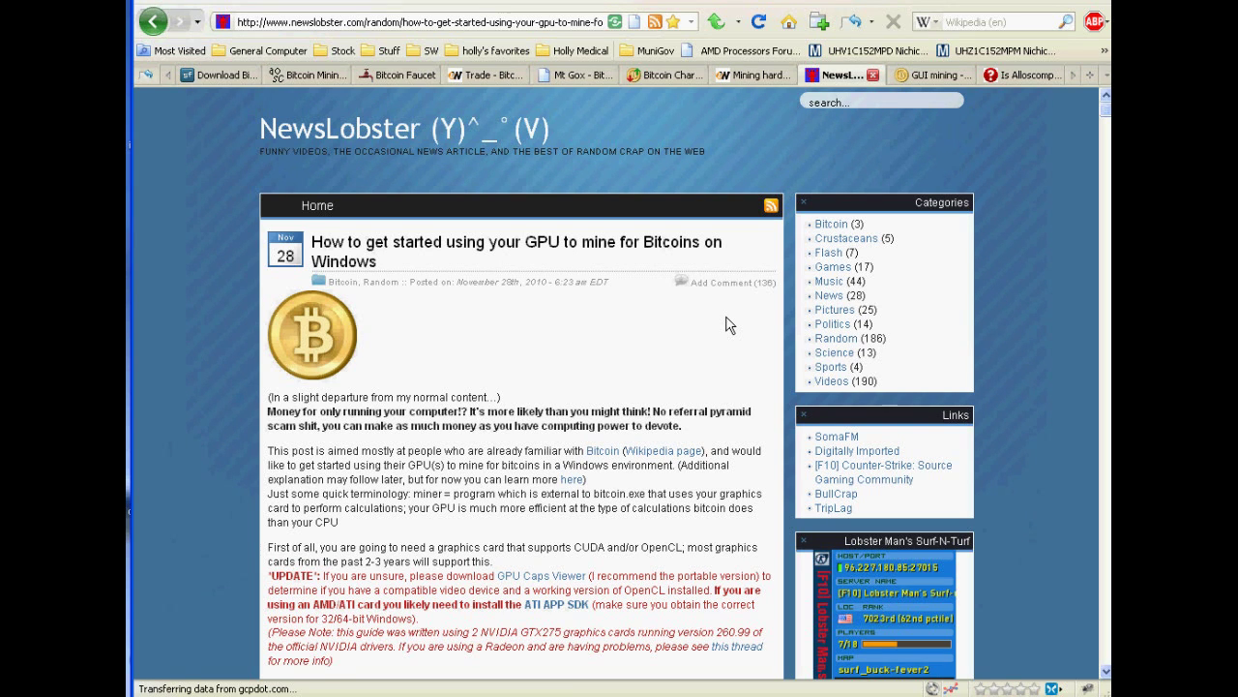
Read the Windows GPU-mining guide's bitcoin.conf, bitcoin.exe -server and poclbm.exe batch script sections
scroll(729, 325, down, 2)
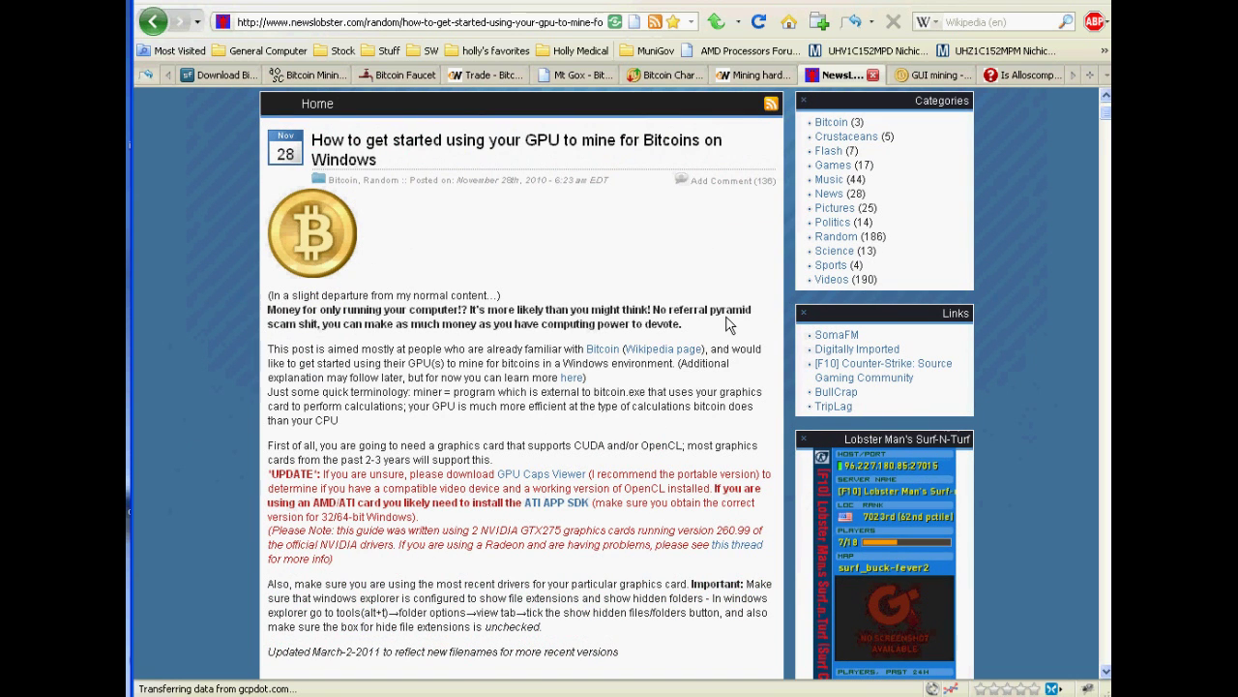
scroll(730, 325, down, 4)
scroll(729, 325, down, 4)
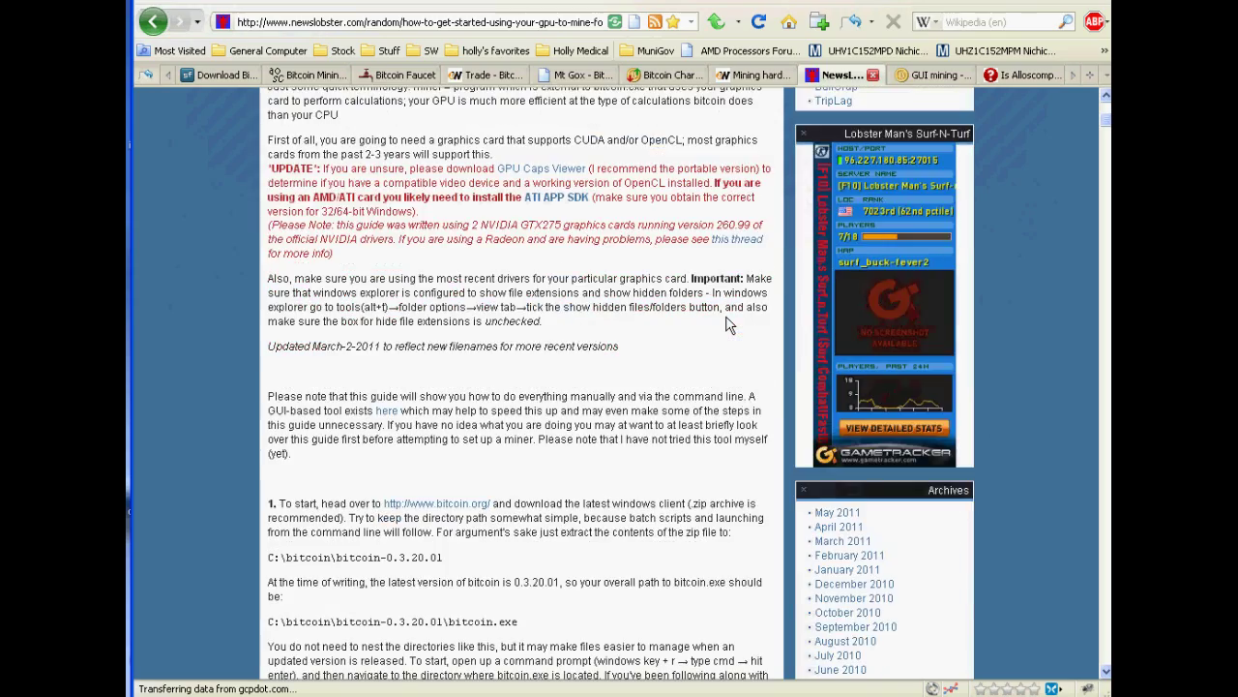
scroll(730, 325, down, 6)
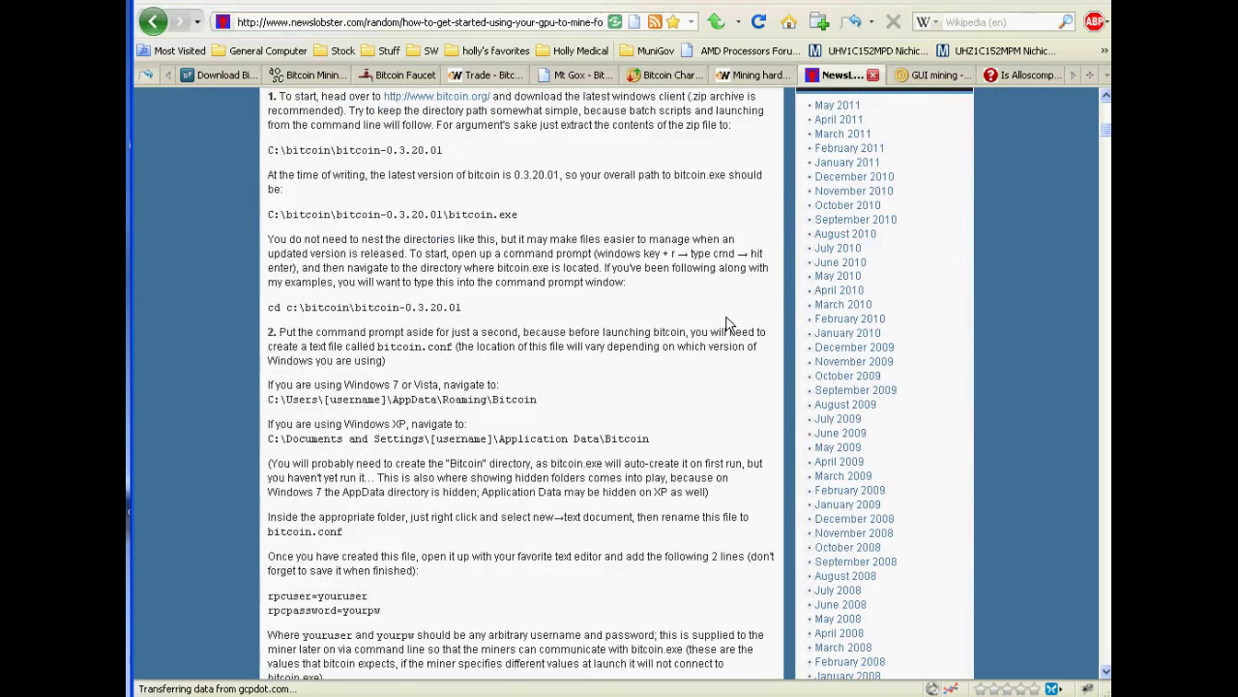
scroll(729, 325, down, 8)
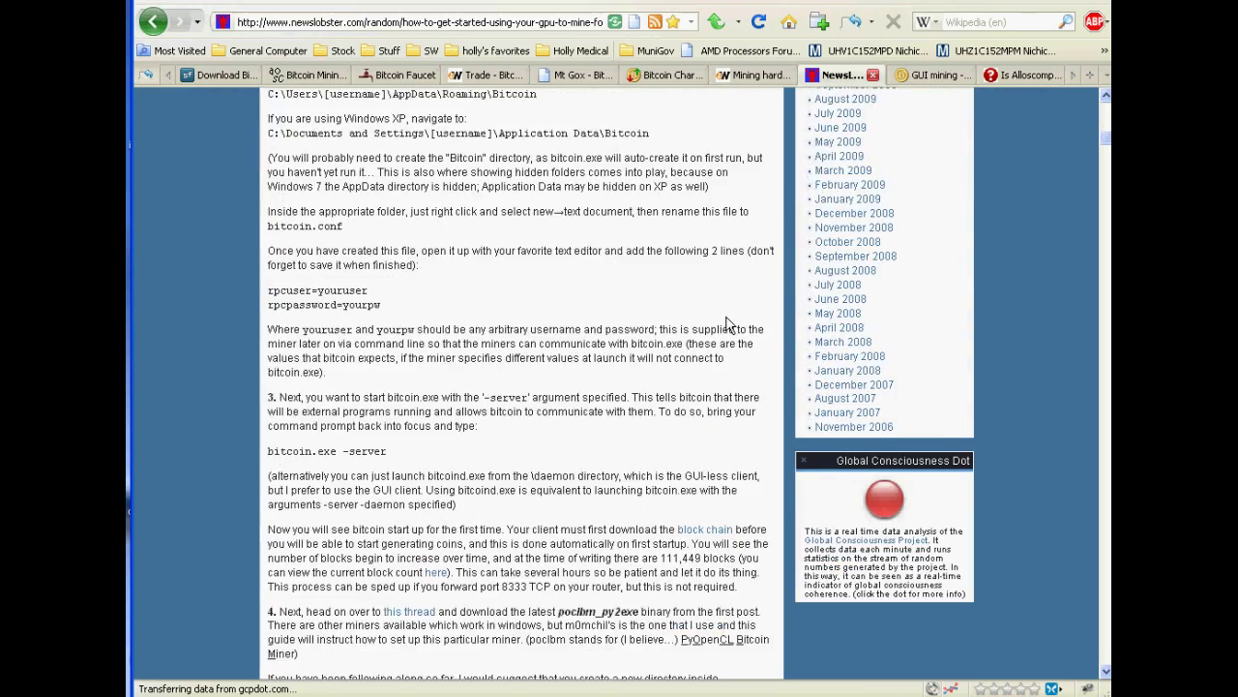
scroll(729, 325, down, 6)
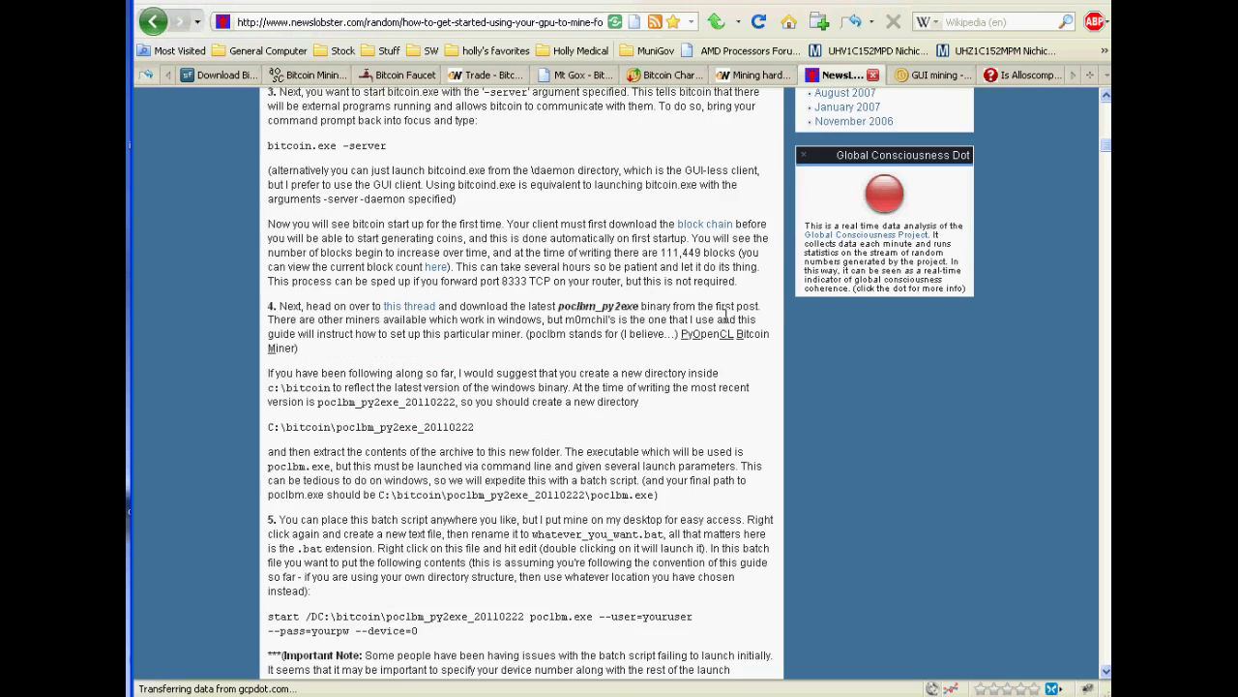
scroll(729, 325, down, 2)
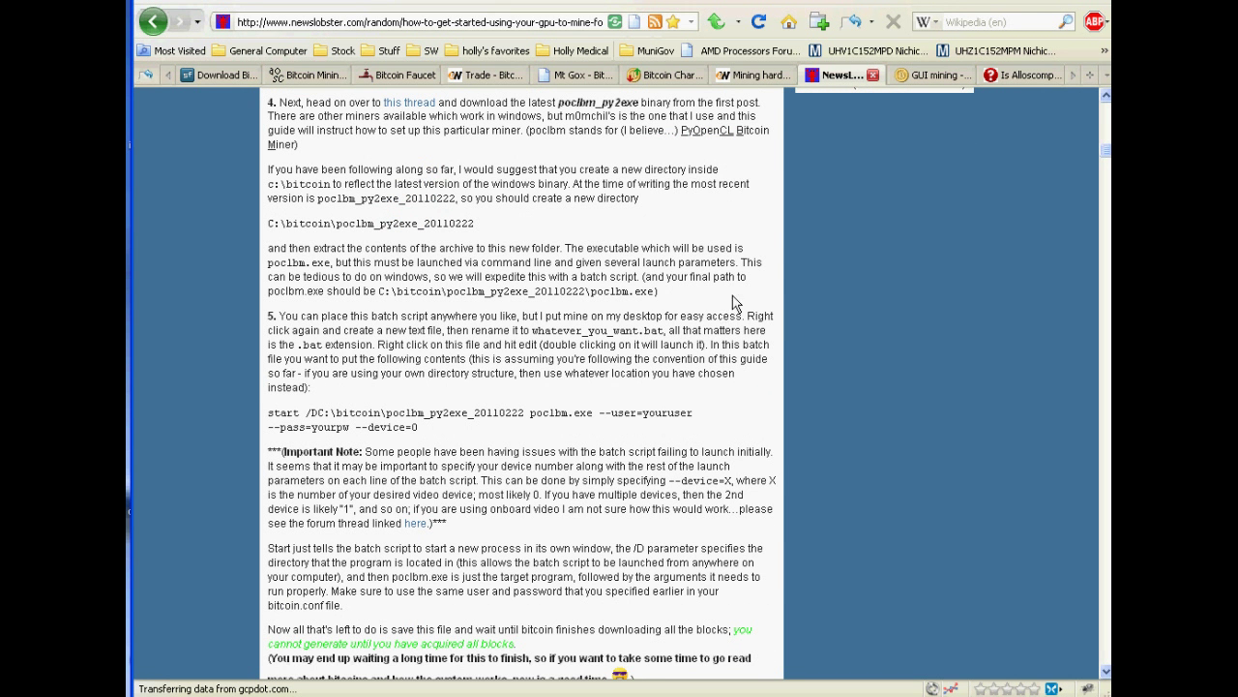
Scroll the Bitcoin Forum GUI mining thread down to the guiminer download links
click(934, 75)
scroll(753, 440, down, 6)
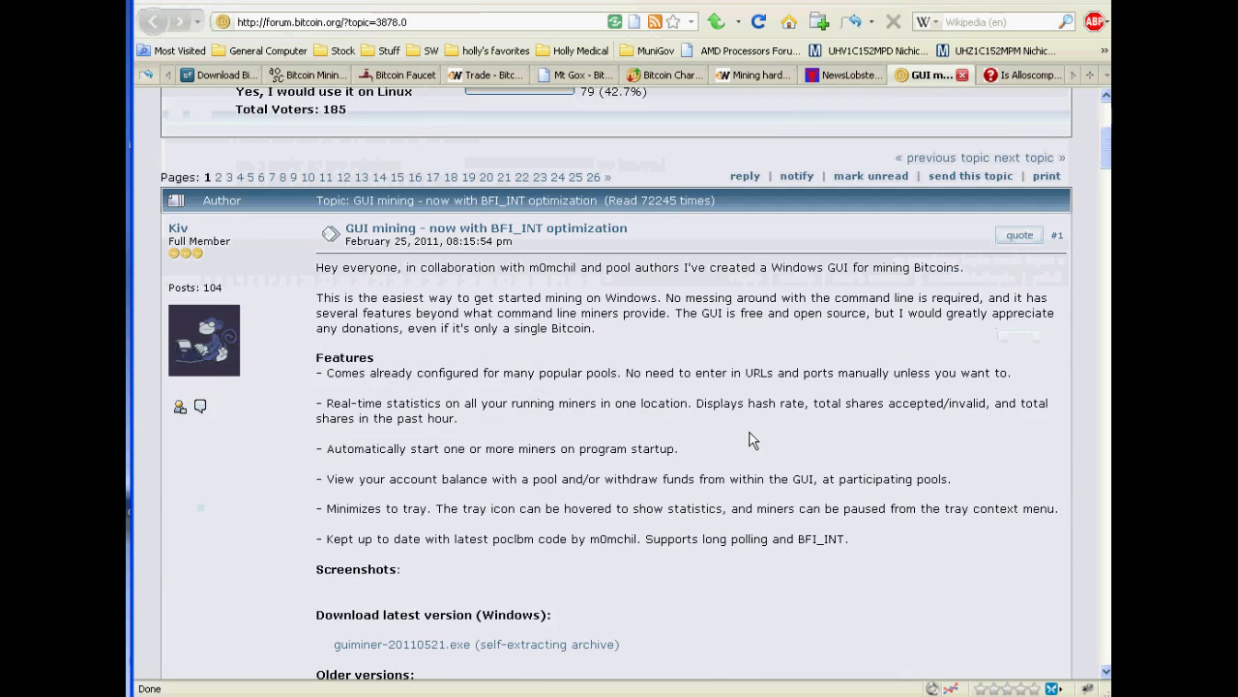
scroll(753, 440, down, 2)
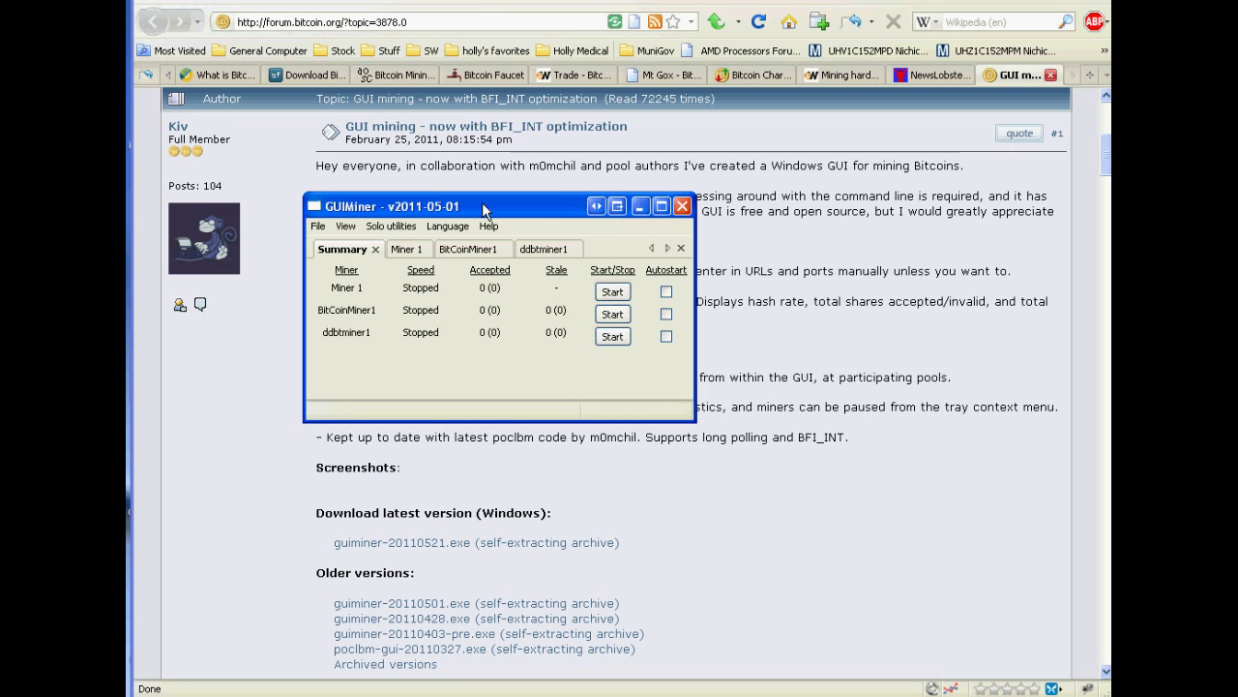
click(400, 253)
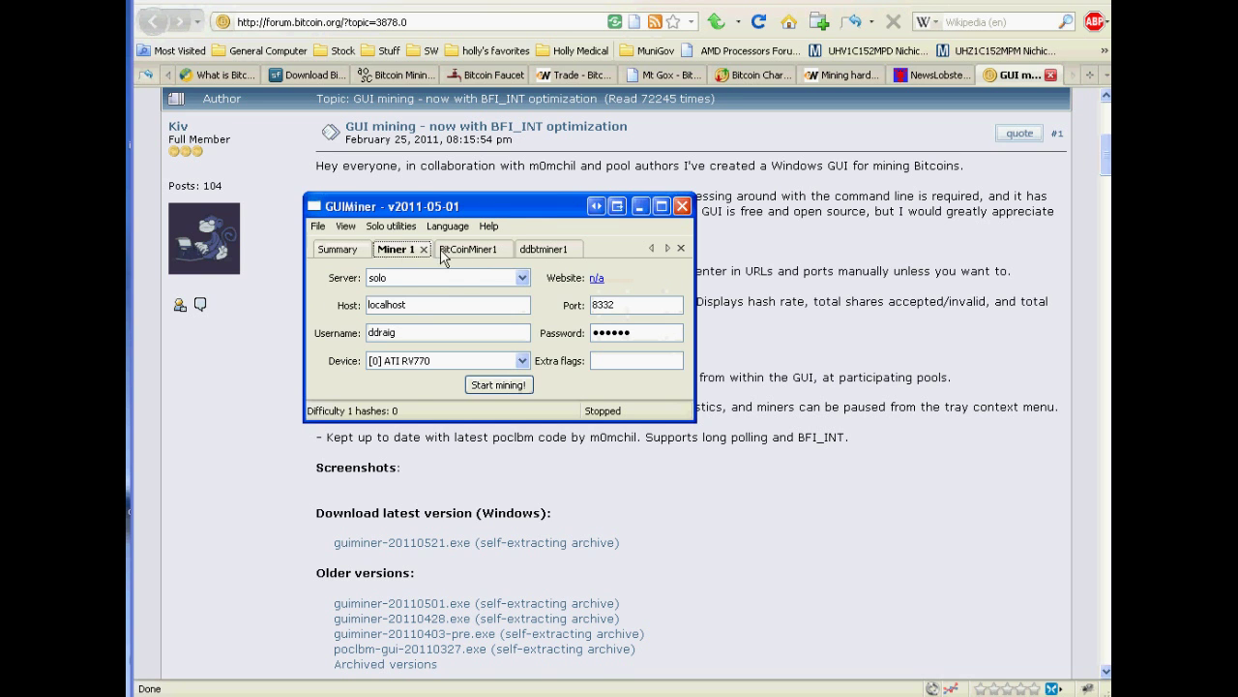
click(445, 254)
click(528, 254)
click(350, 251)
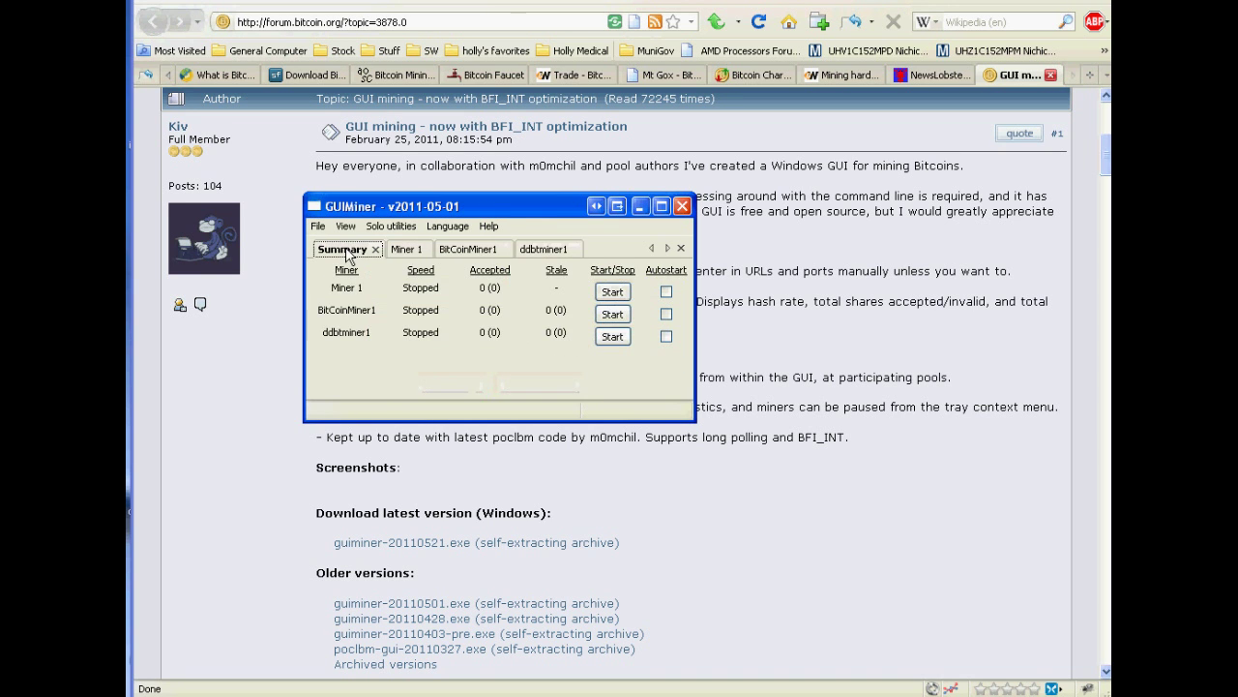
click(317, 227)
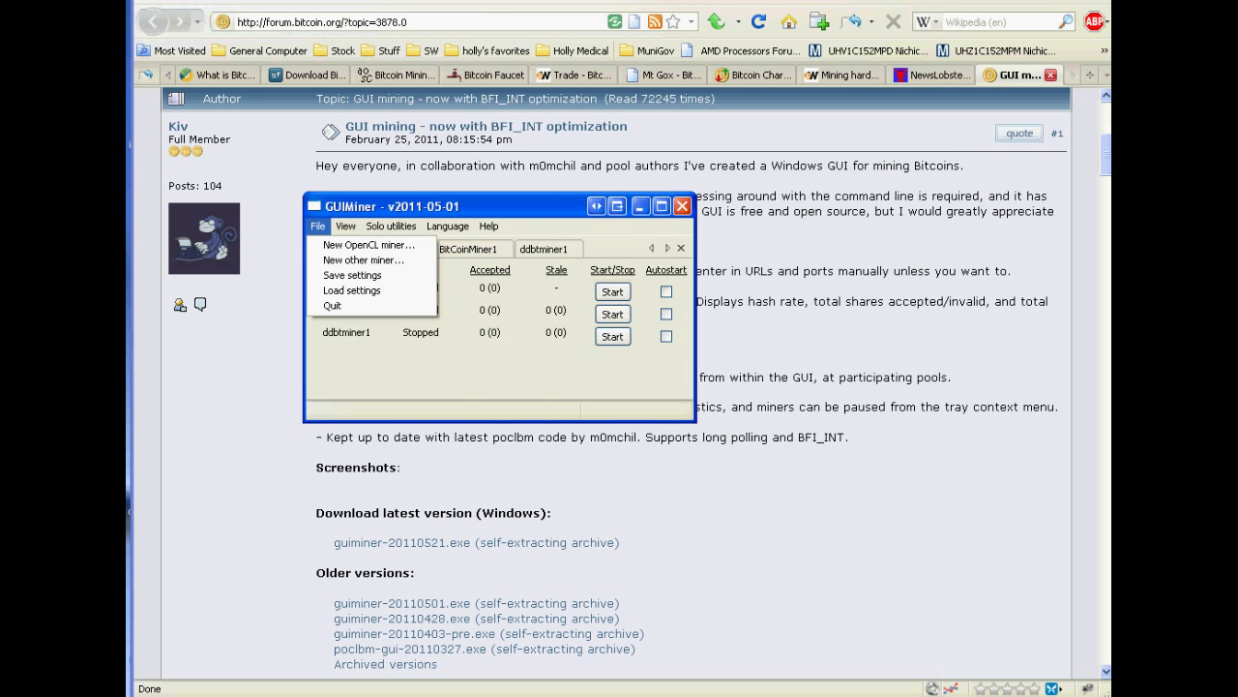
key(Escape)
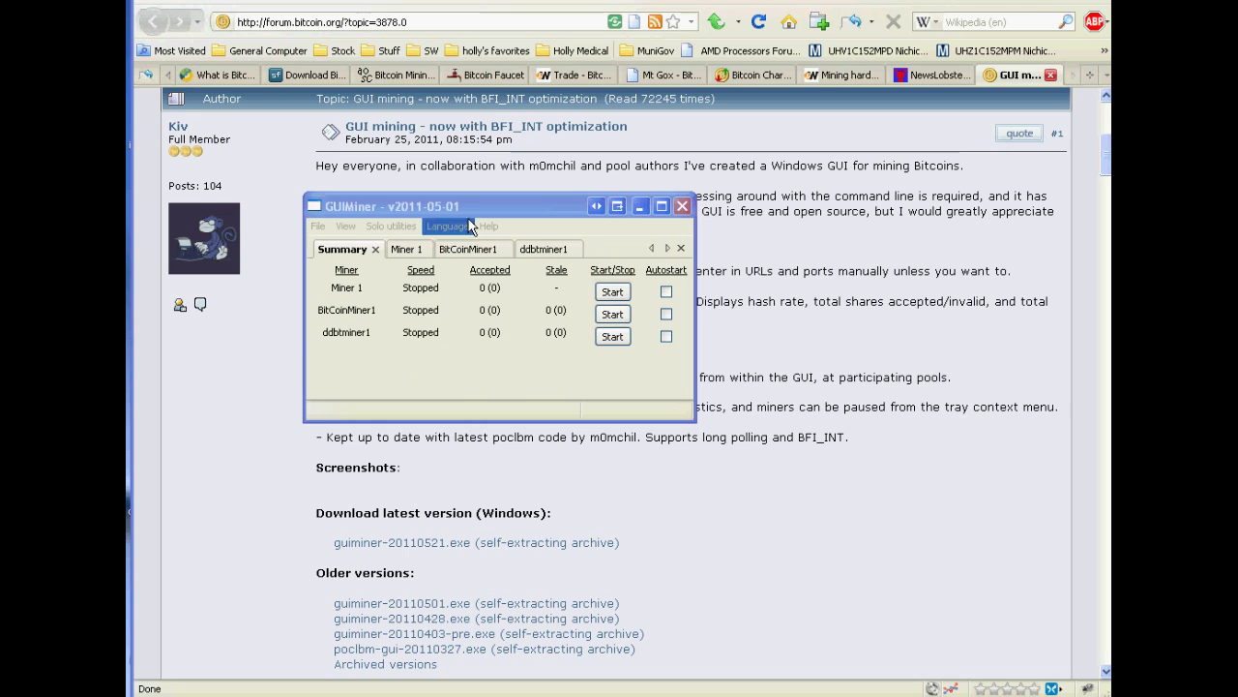
key(Escape)
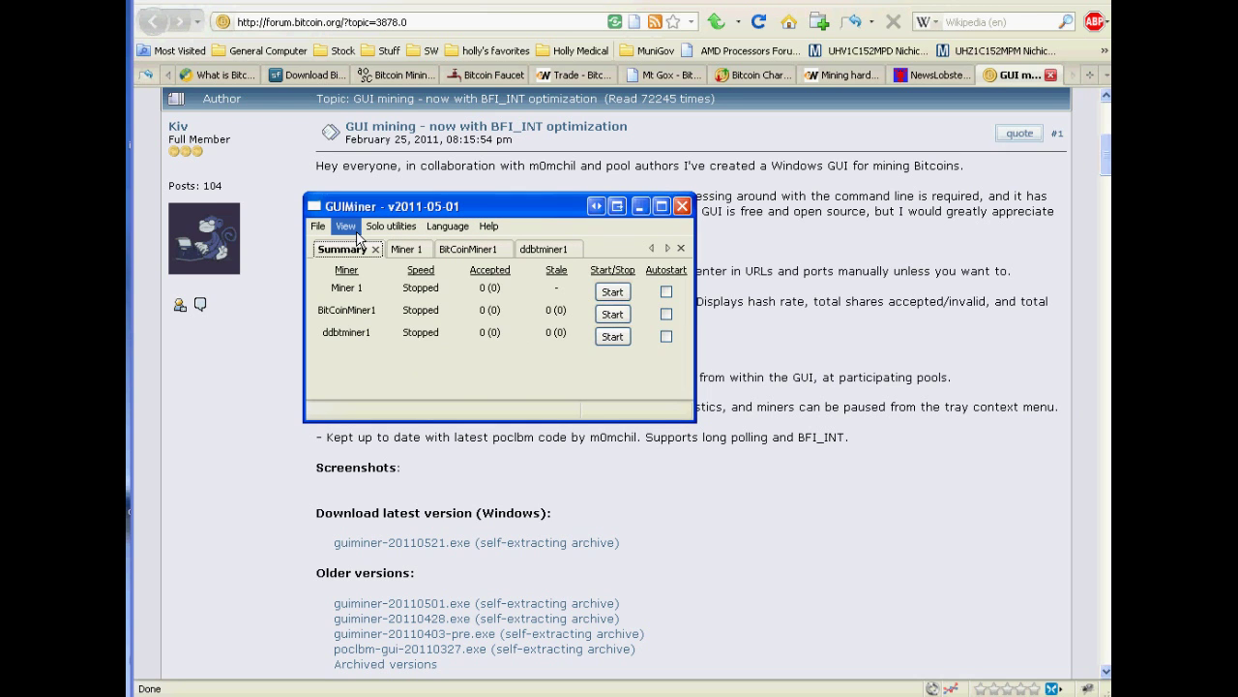
click(388, 230)
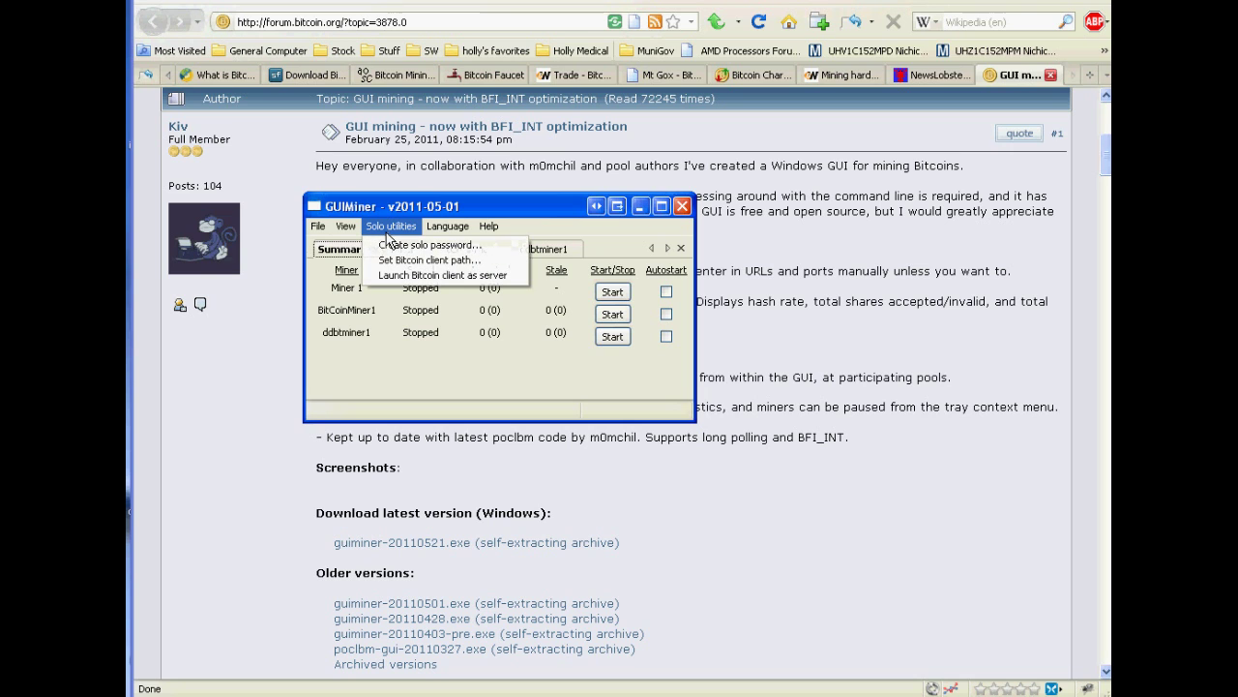
click(391, 225)
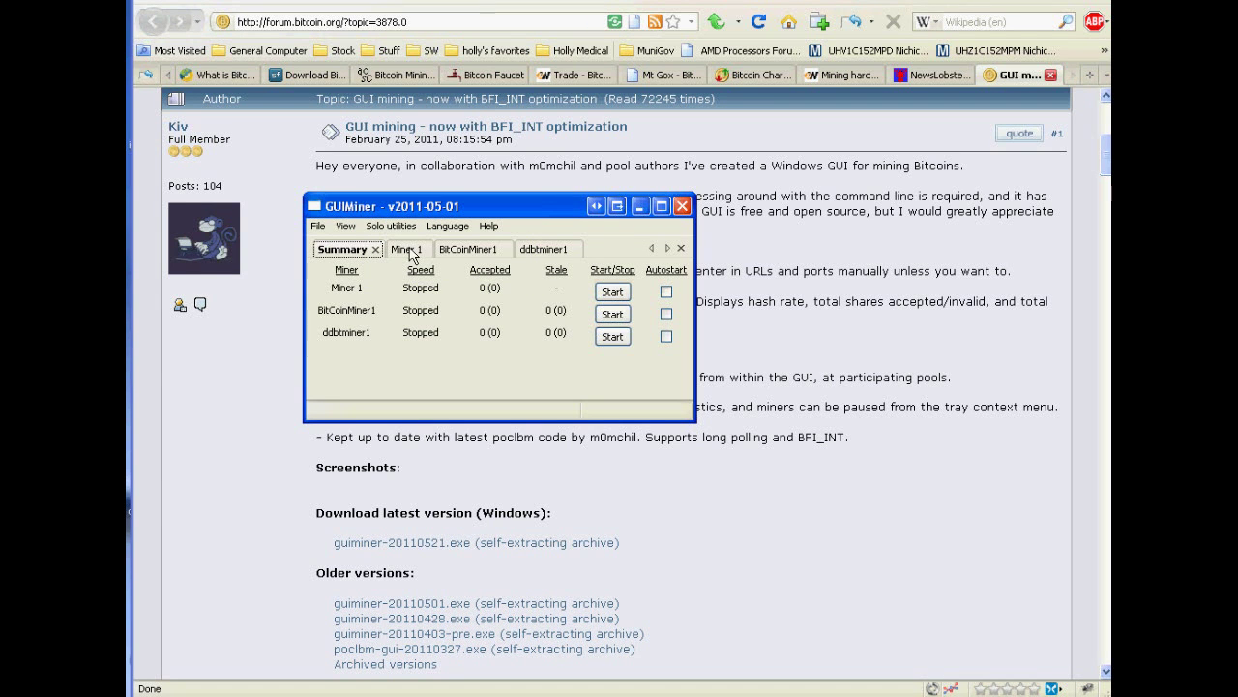
Show Miner 1's solo settings (localhost, port 8332, ATI RV770), briefly checking both pool miners
click(410, 253)
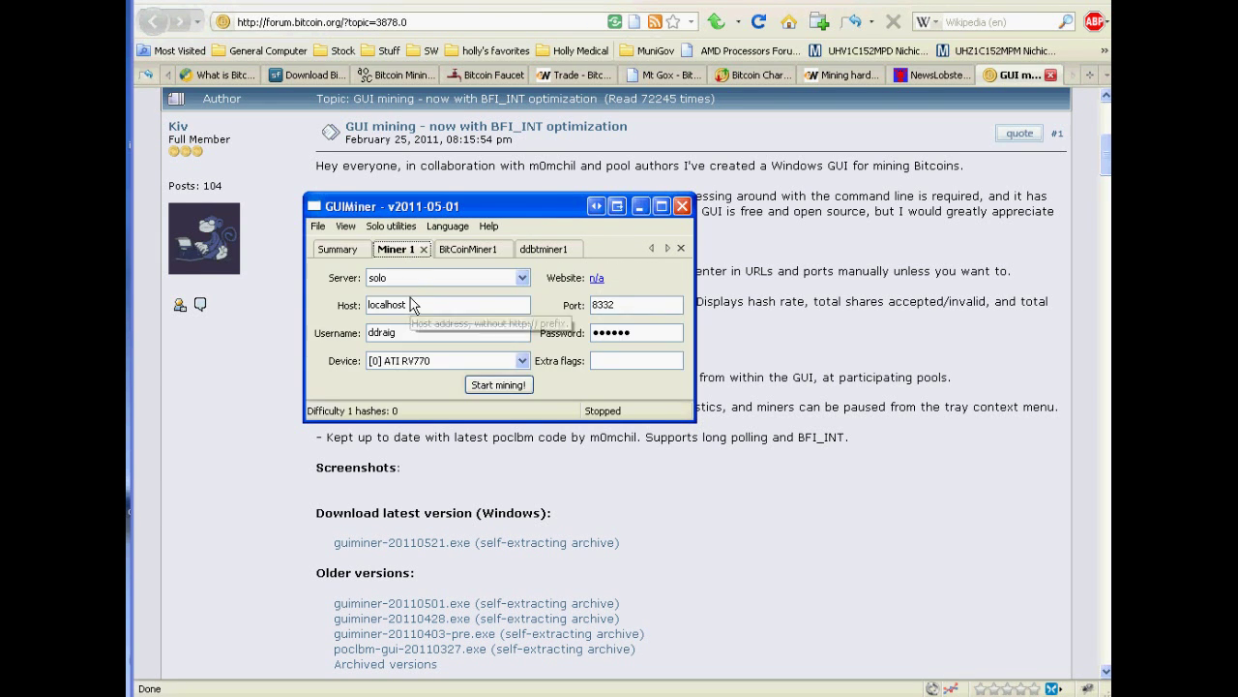
click(468, 254)
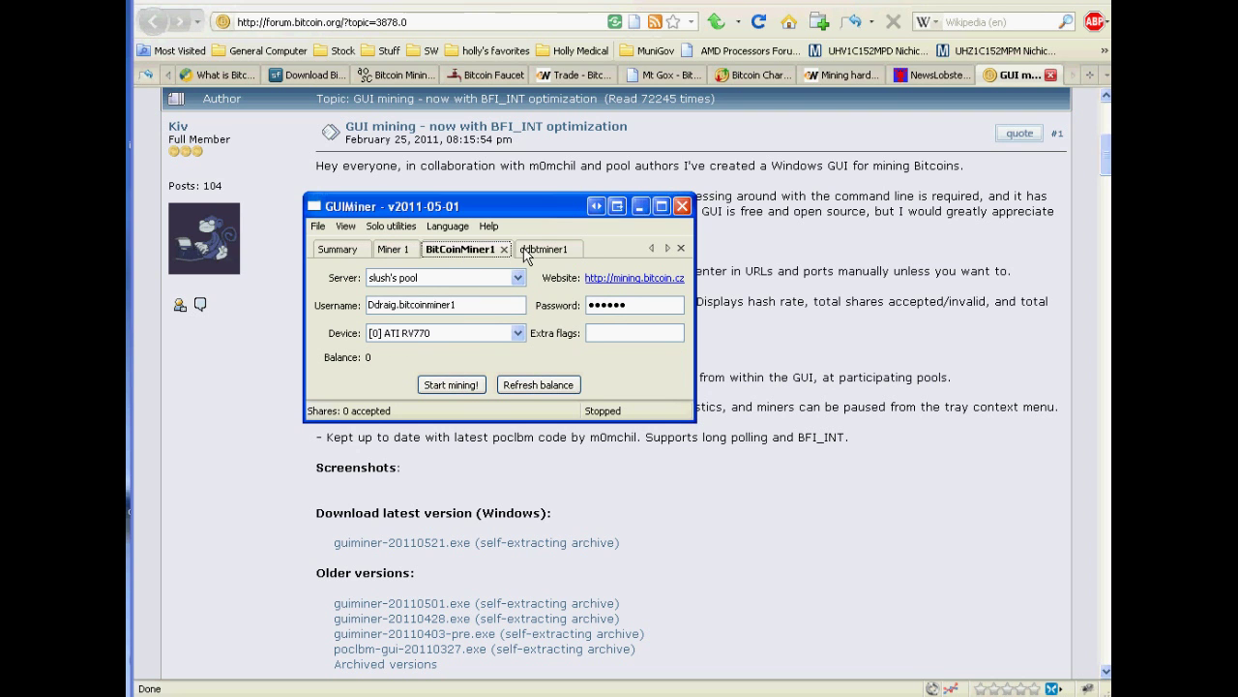
click(527, 252)
click(397, 252)
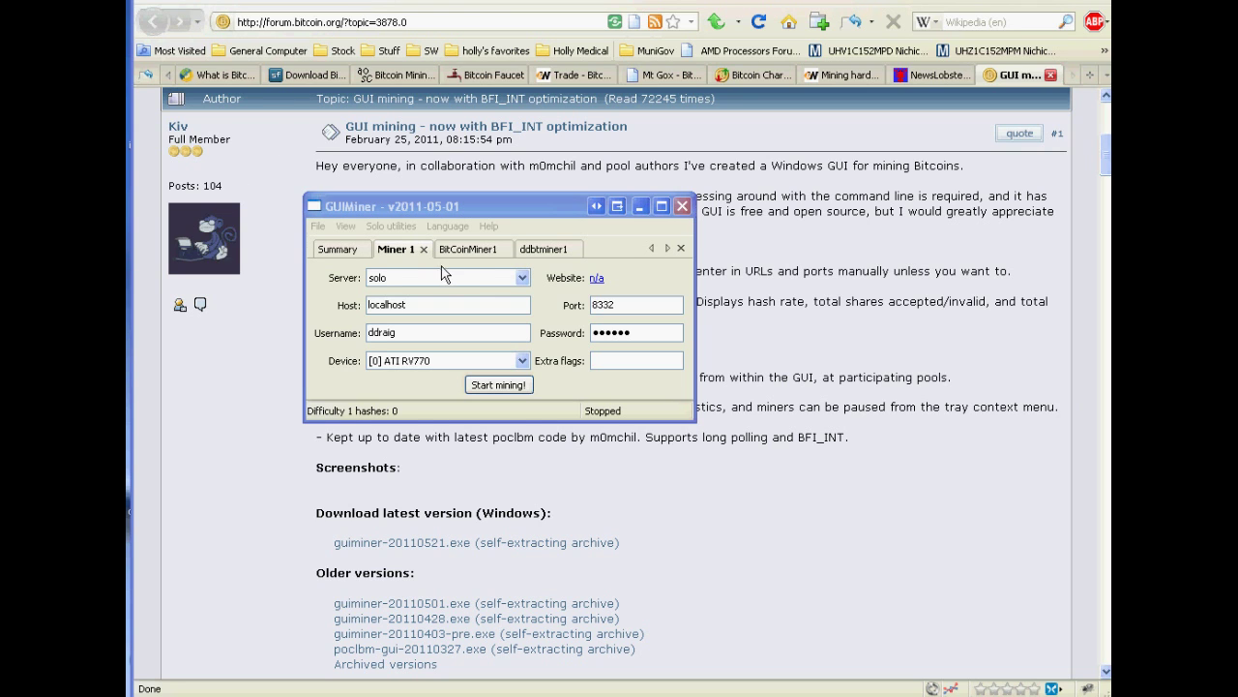
Show BitCoinMiner1's slush's pool settings on device [0] ATI RV770
click(466, 253)
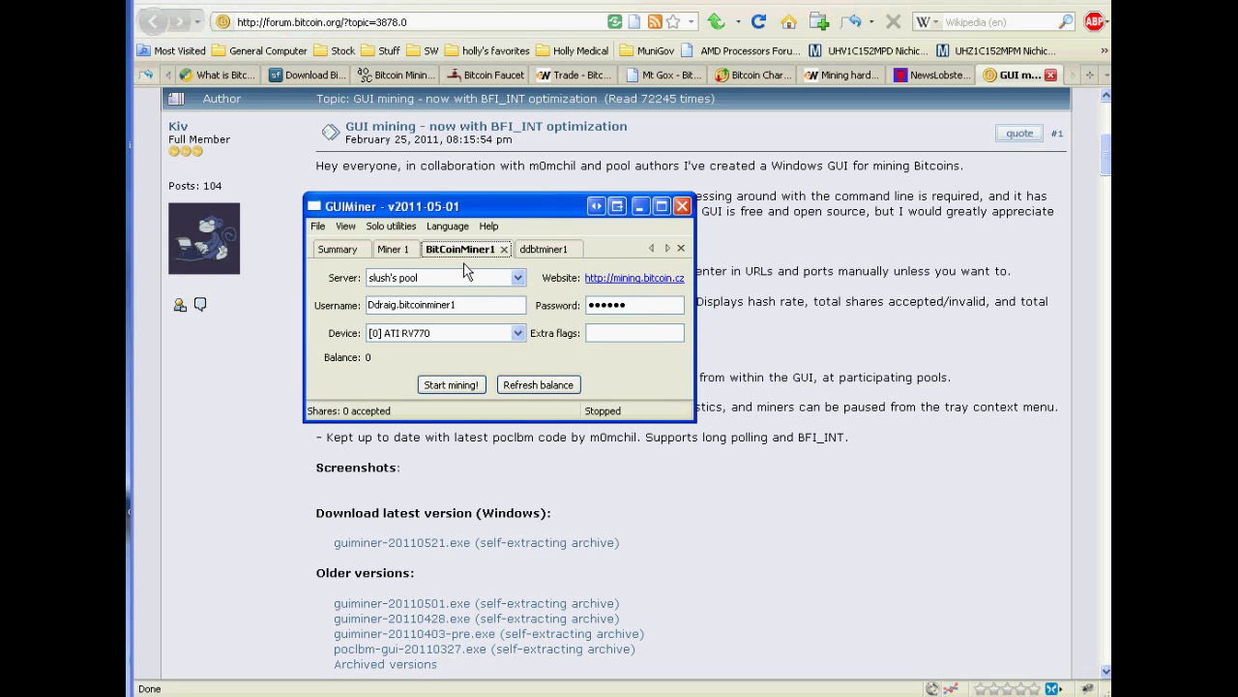